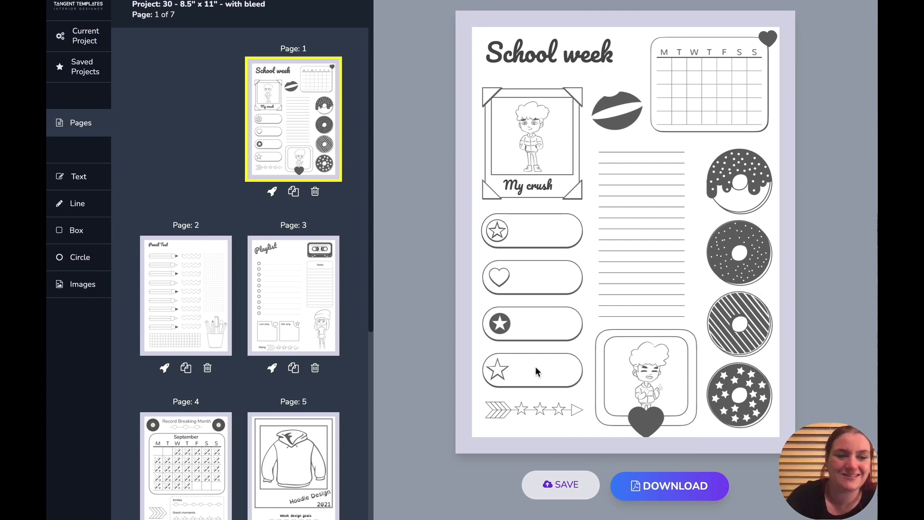
Step: Add a new blank page at the end of the project
{"action": "scroll", "coordinate": [272, 359], "scroll_direction": "down", "scroll_amount": 5}
{"action": "left_click", "coordinate": [288, 472]}
{"action": "left_click", "coordinate": [274, 98]}
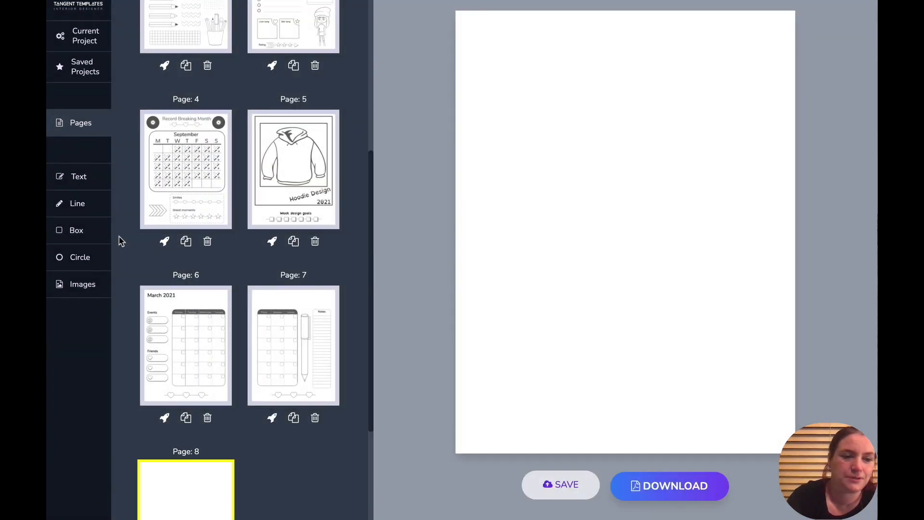
Step: Insert the outlined concentric half-circle image from the Retro category onto the blank page
{"action": "left_click", "coordinate": [89, 289]}
{"action": "scroll", "coordinate": [226, 248], "scroll_direction": "down", "scroll_amount": 10}
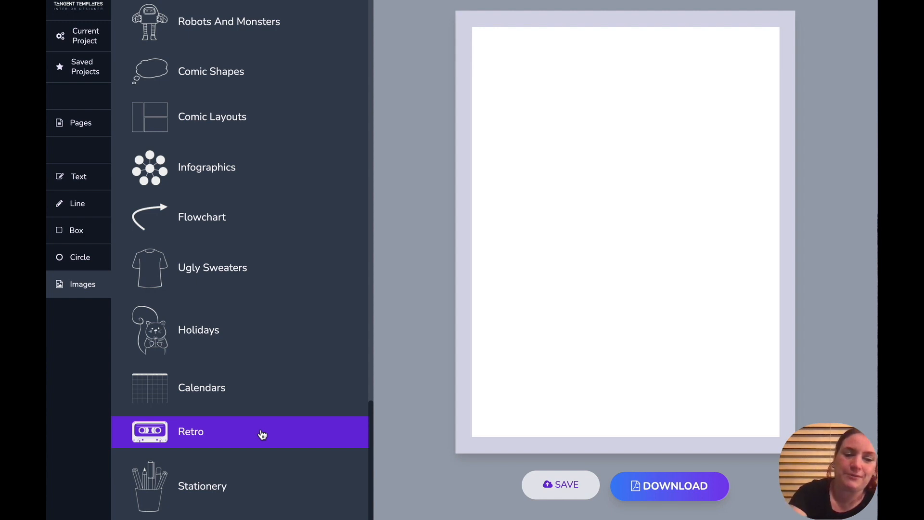
{"action": "left_click", "coordinate": [237, 433]}
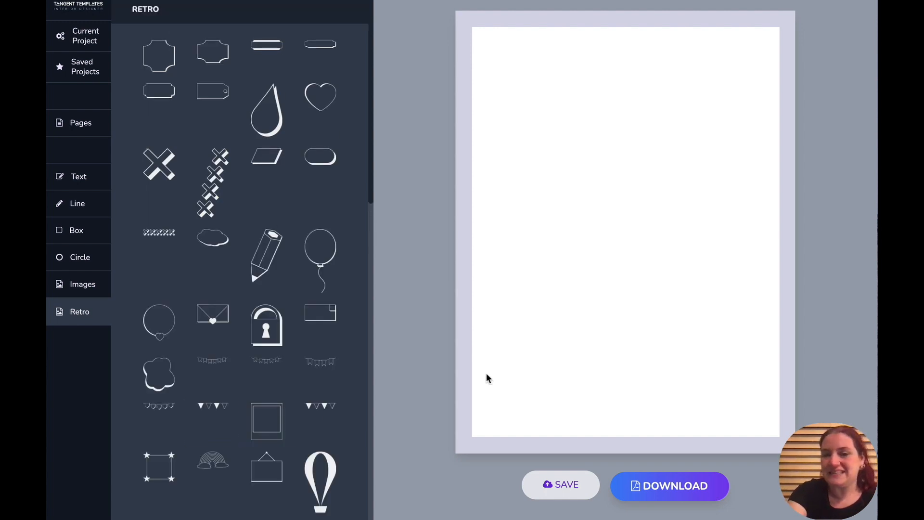
{"action": "scroll", "coordinate": [223, 262], "scroll_direction": "down", "scroll_amount": 10}
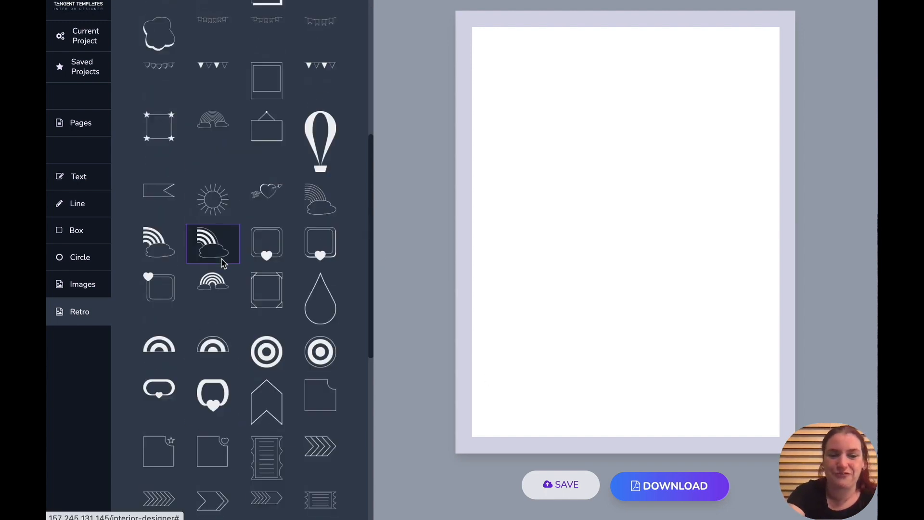
{"action": "left_click", "coordinate": [212, 227]}
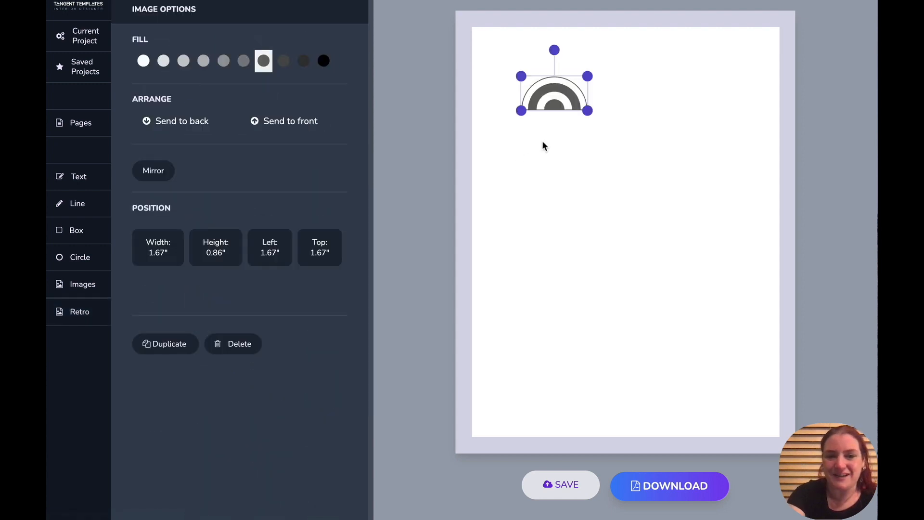
Step: Try several fill shades on the half-circle image, from black through dark grey to light grey
{"action": "left_click", "coordinate": [323, 62]}
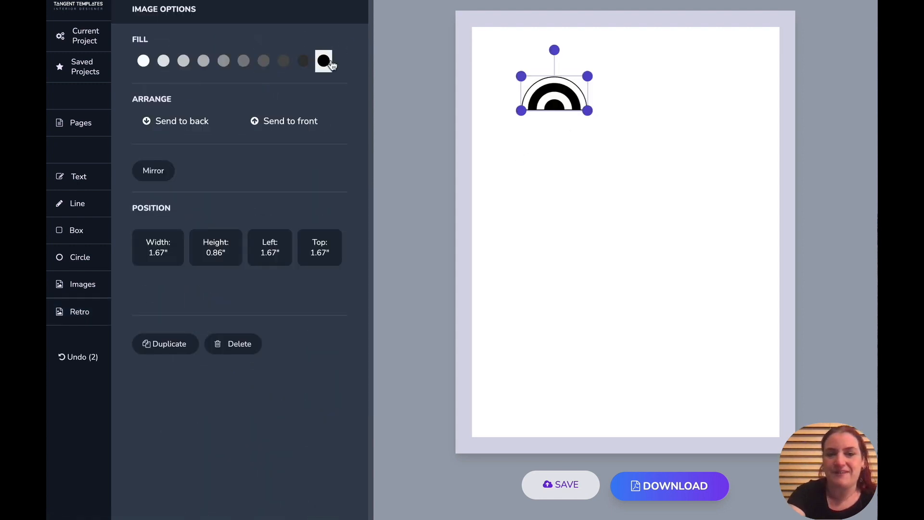
{"action": "left_click", "coordinate": [303, 63]}
{"action": "left_click", "coordinate": [263, 62]}
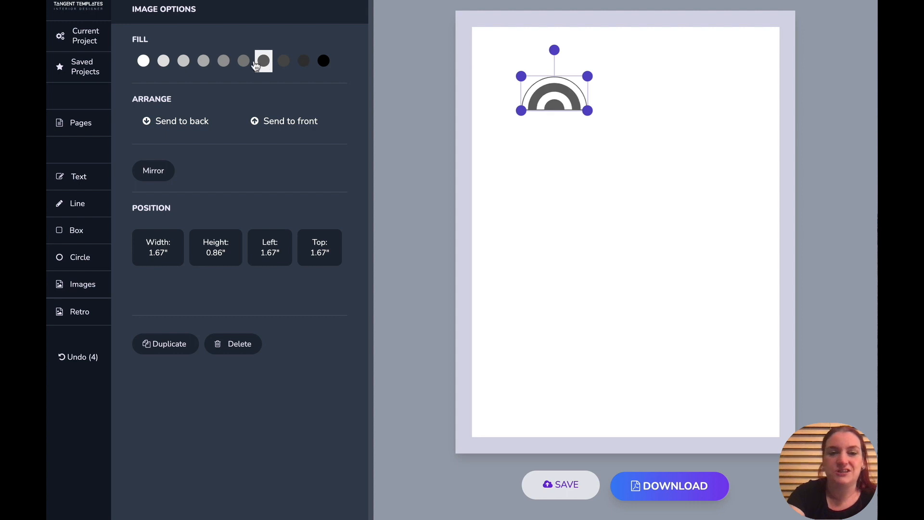
{"action": "left_click", "coordinate": [164, 61]}
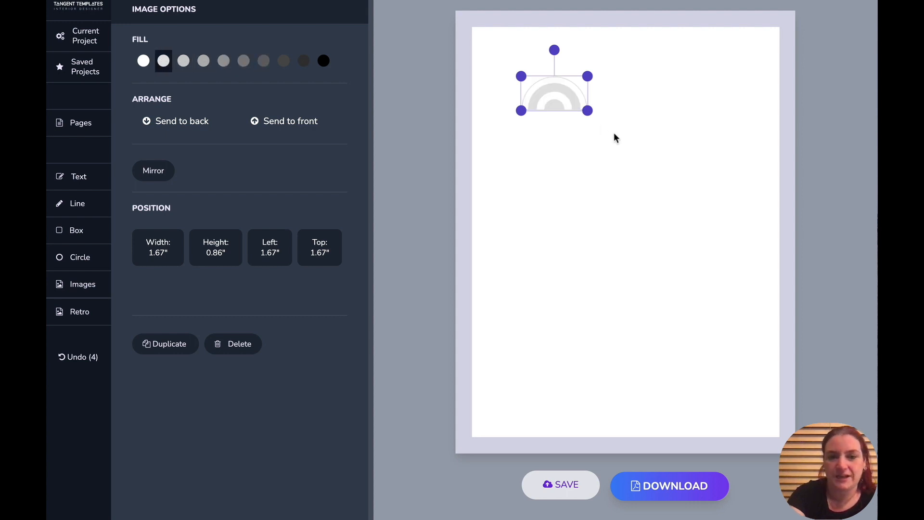
Step: Fill the half-circle image black and place it near the page's upper-left corner at about 1.55" by 0.79"
{"action": "left_click_drag", "start_coordinate": [588, 110], "coordinate": [651, 189]}
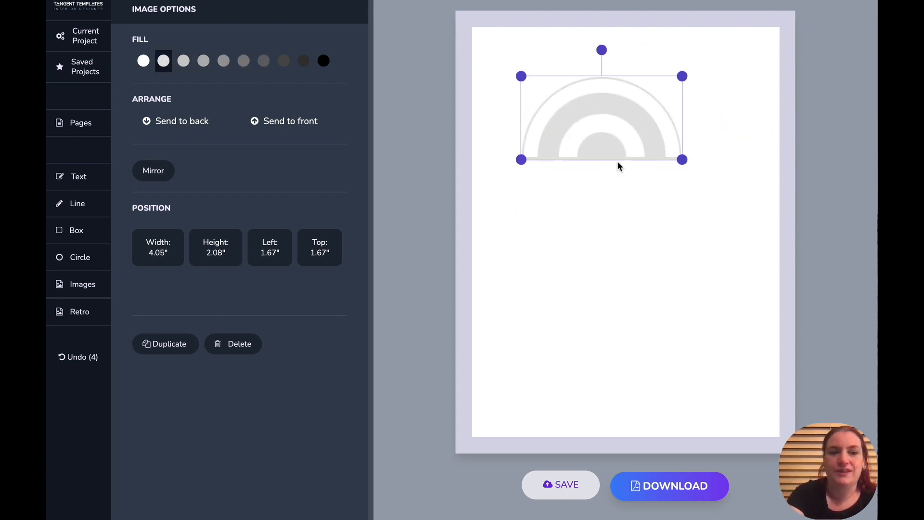
{"action": "left_click", "coordinate": [323, 60]}
{"action": "left_click_drag", "start_coordinate": [681, 159], "coordinate": [533, 82]}
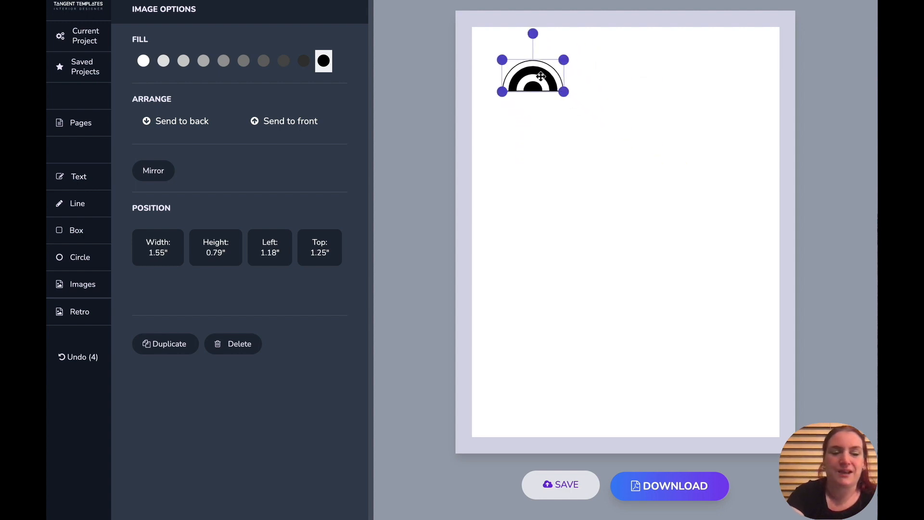
Step: Add the Retro cassette image mid-page, enlarge it to about 5.61" by 3.34", and tilt it counterclockwise
{"action": "left_click", "coordinate": [82, 318]}
{"action": "scroll", "coordinate": [196, 310], "scroll_direction": "down", "scroll_amount": 10}
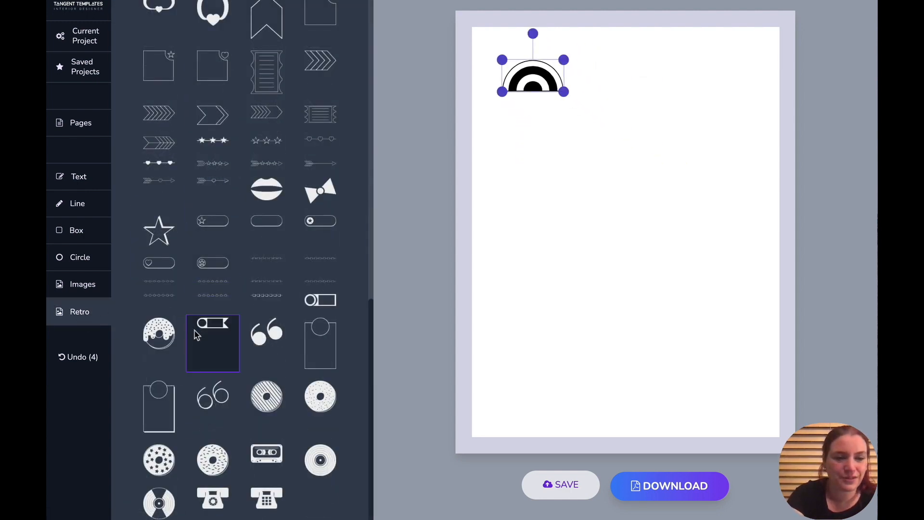
{"action": "left_click", "coordinate": [266, 454]}
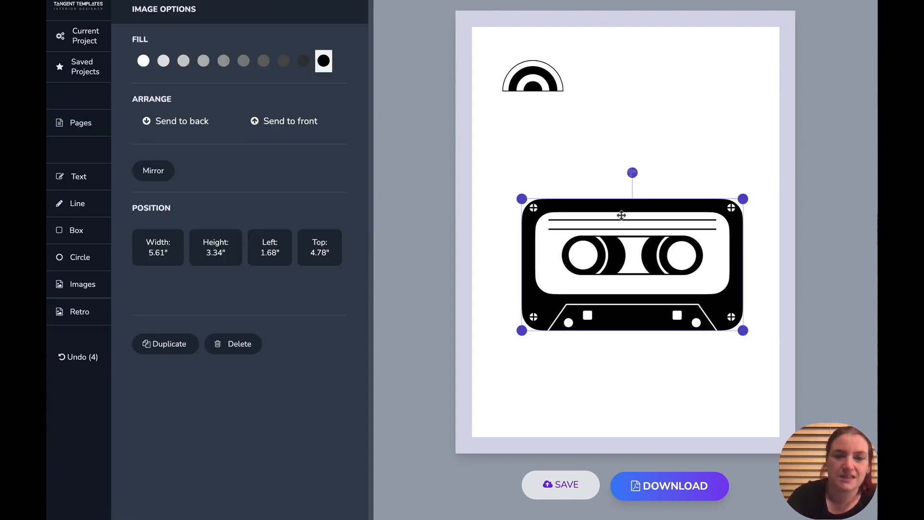
{"action": "left_click_drag", "start_coordinate": [632, 172], "coordinate": [606, 174]}
{"action": "left_click_drag", "start_coordinate": [760, 266], "coordinate": [703, 265]}
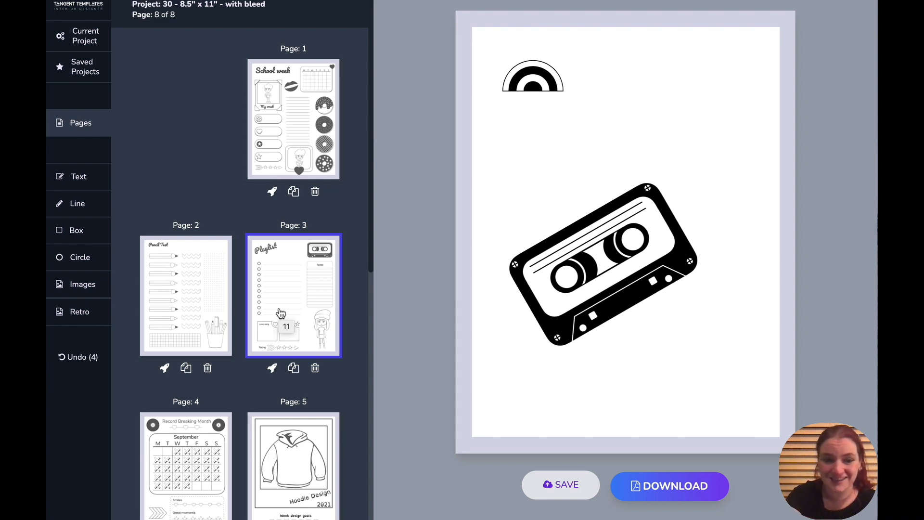
Step: On the School week page, add the empty rounded Retro label beneath the label column, sized about 2.56" by 0.89"
{"action": "left_click", "coordinate": [280, 313]}
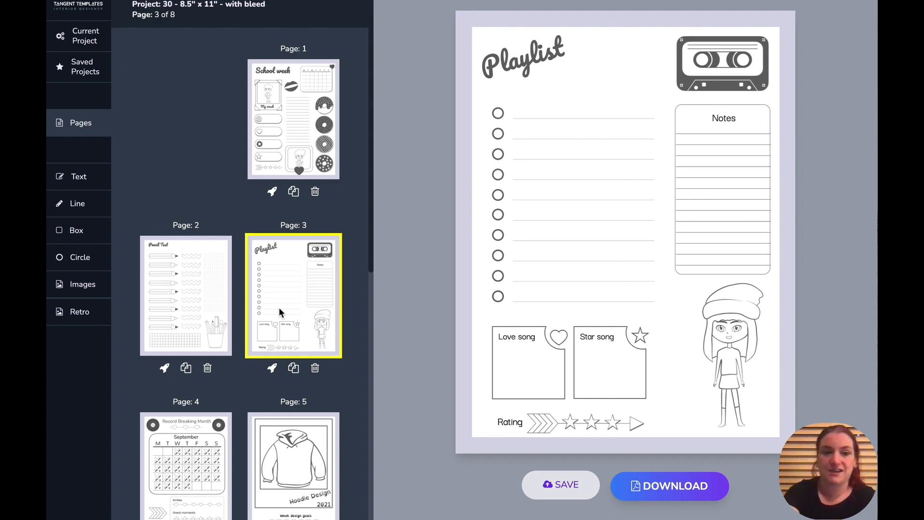
{"action": "left_click", "coordinate": [315, 91]}
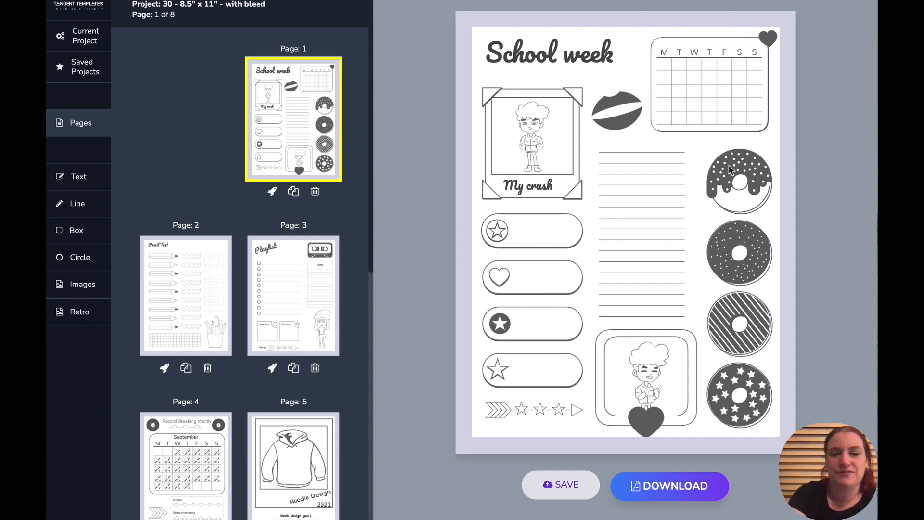
{"action": "left_click", "coordinate": [89, 310]}
{"action": "scroll", "coordinate": [216, 225], "scroll_direction": "down", "scroll_amount": 15}
{"action": "scroll", "coordinate": [217, 225], "scroll_direction": "up", "scroll_amount": 10}
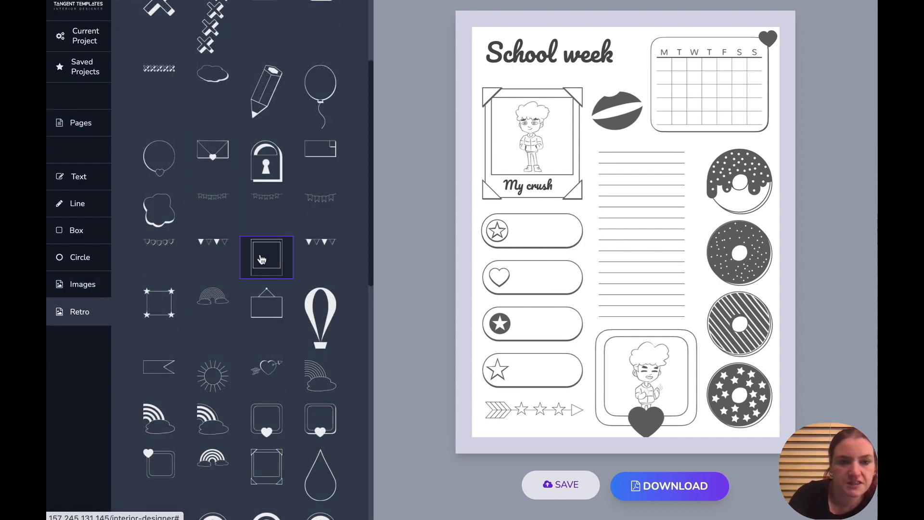
{"action": "scroll", "coordinate": [266, 261], "scroll_direction": "down", "scroll_amount": 3}
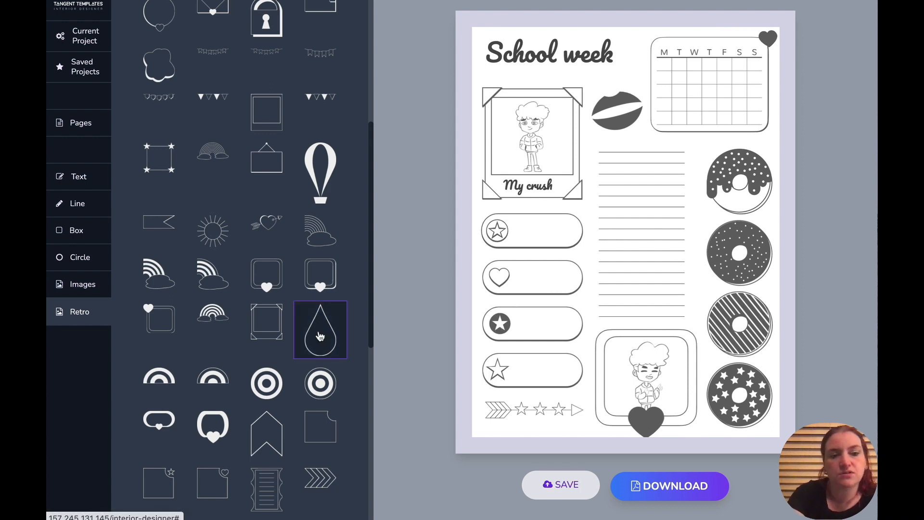
{"action": "scroll", "coordinate": [282, 291], "scroll_direction": "down", "scroll_amount": 9}
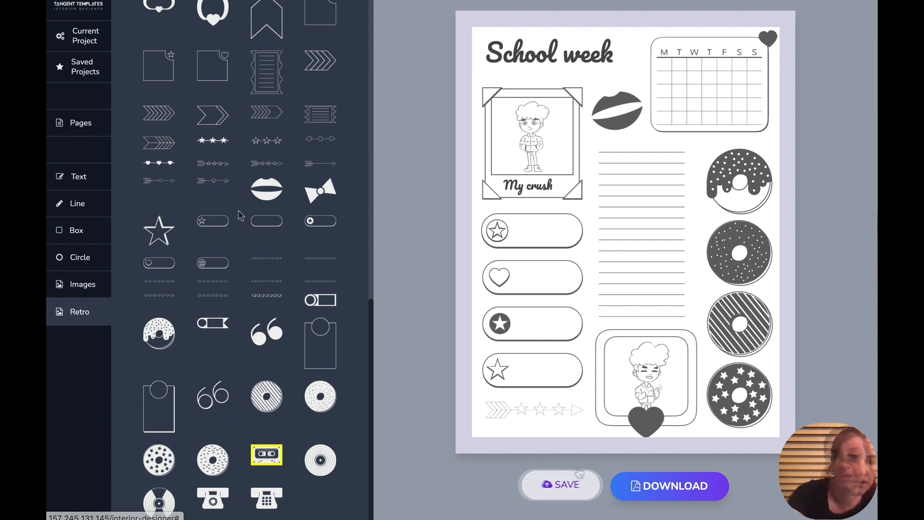
{"action": "left_click", "coordinate": [265, 224]}
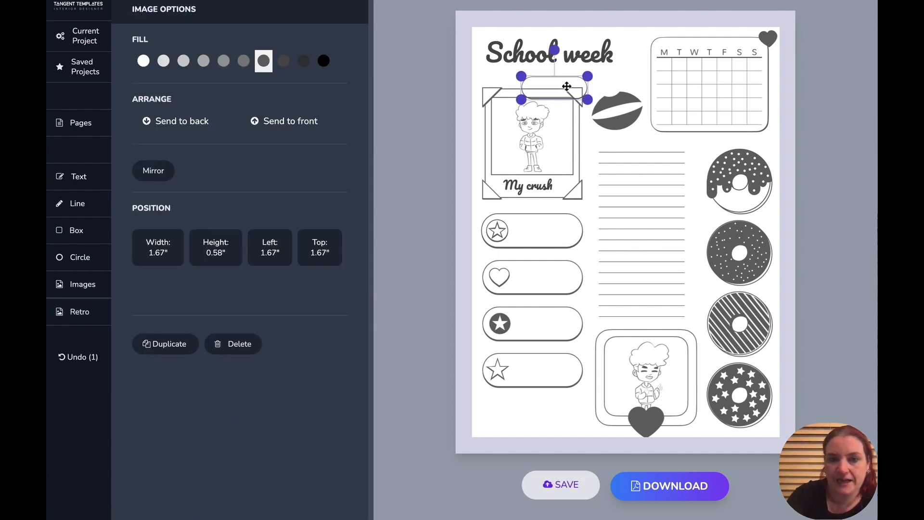
{"action": "left_click_drag", "start_coordinate": [559, 87], "coordinate": [526, 402]}
{"action": "left_click", "coordinate": [529, 432]}
{"action": "left_click_drag", "start_coordinate": [572, 429], "coordinate": [585, 433]}
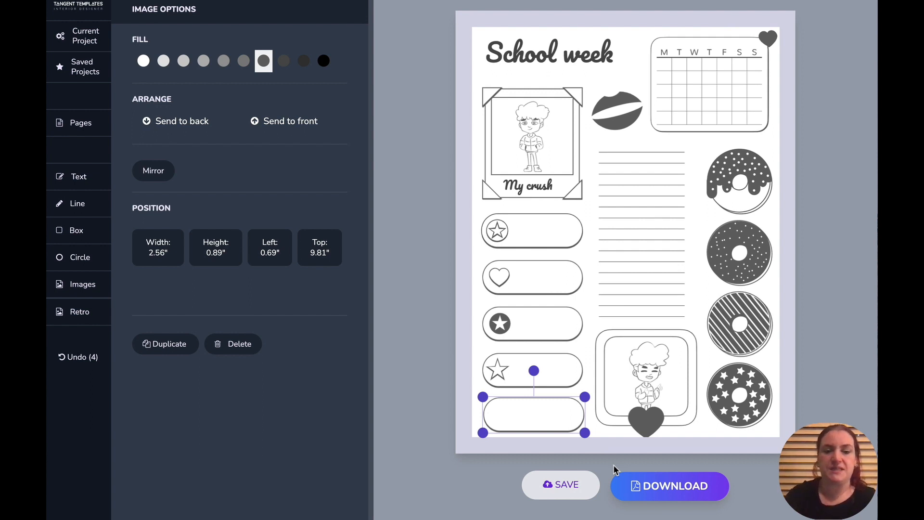
Step: Copy the lips image, shrink the copy, and place it at the left end of the empty rounded label
{"action": "left_click", "coordinate": [639, 123]}
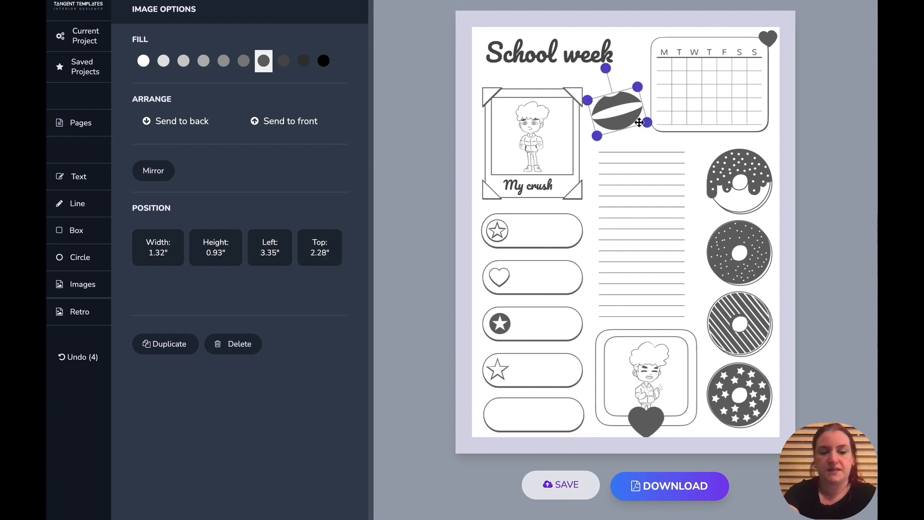
{"action": "key", "text": "ctrl+v"}
{"action": "left_click_drag", "start_coordinate": [636, 131], "coordinate": [530, 417]}
{"action": "left_click_drag", "start_coordinate": [538, 378], "coordinate": [500, 410]}
{"action": "left_click", "coordinate": [474, 392]}
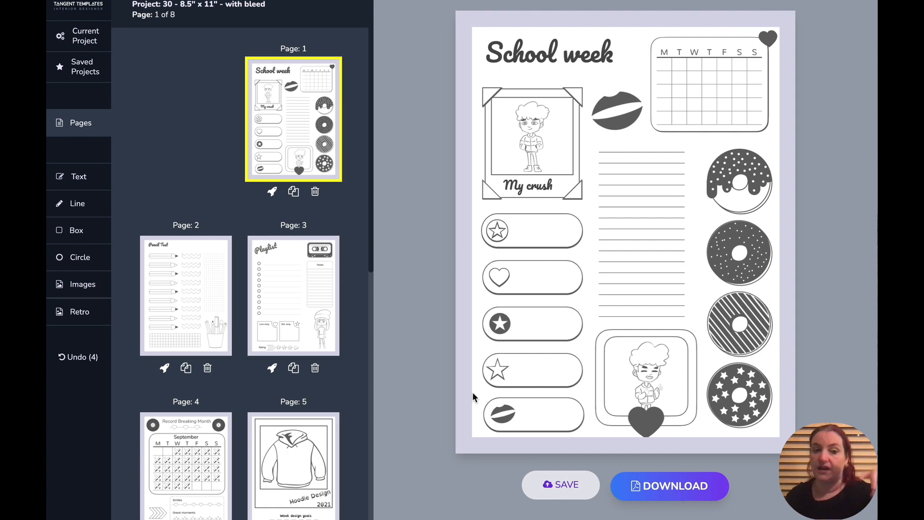
Step: Examine the March 2021 calendar spread on pages 6 and 7
{"action": "scroll", "coordinate": [279, 373], "scroll_direction": "down", "scroll_amount": 7}
{"action": "left_click", "coordinate": [200, 305]}
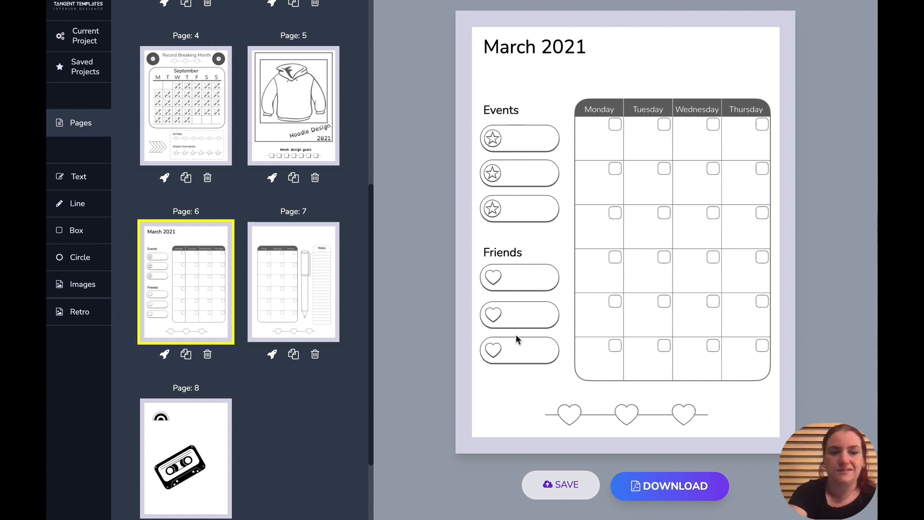
{"action": "left_click", "coordinate": [311, 292]}
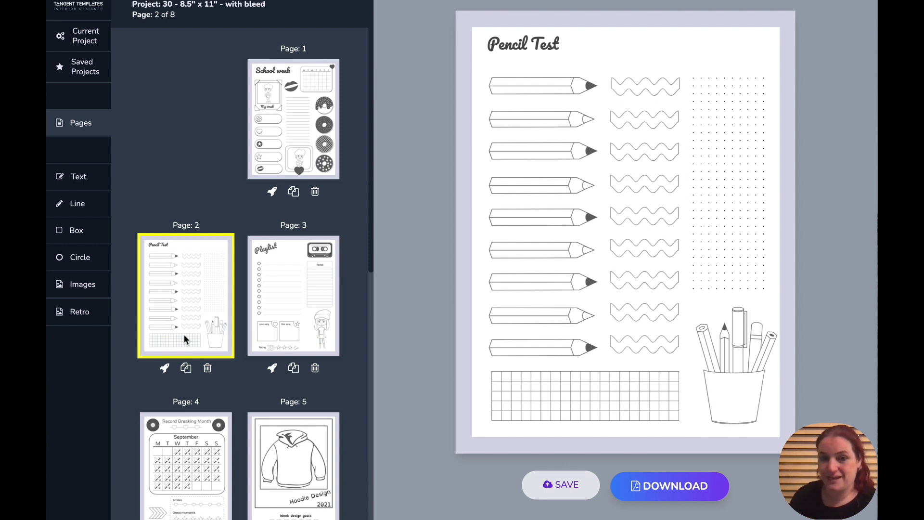
Step: Add the round, solid-tipped Stationery pencil to the Pencil Test page, lay it horizontally beside the title, and fill it black
{"action": "left_click", "coordinate": [62, 284]}
{"action": "scroll", "coordinate": [130, 235], "scroll_direction": "down", "scroll_amount": 10}
{"action": "scroll", "coordinate": [134, 385], "scroll_direction": "down", "scroll_amount": 8}
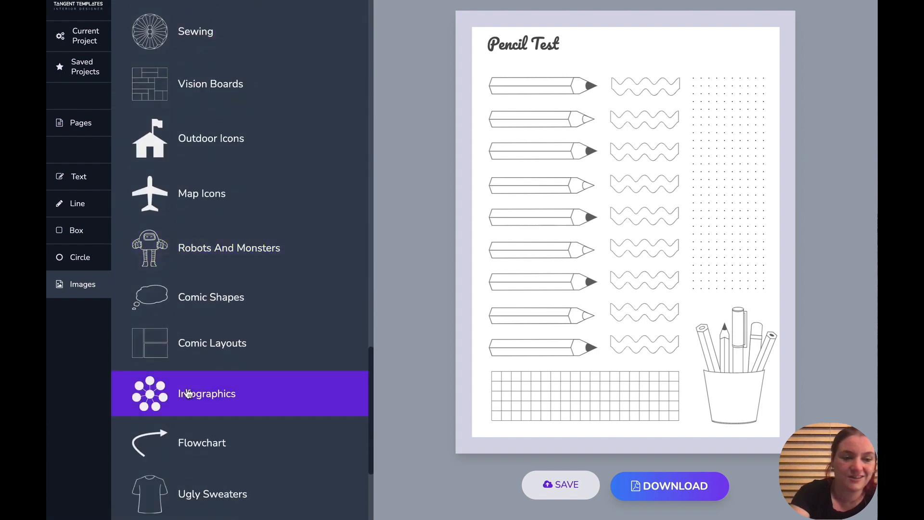
{"action": "left_click", "coordinate": [192, 474]}
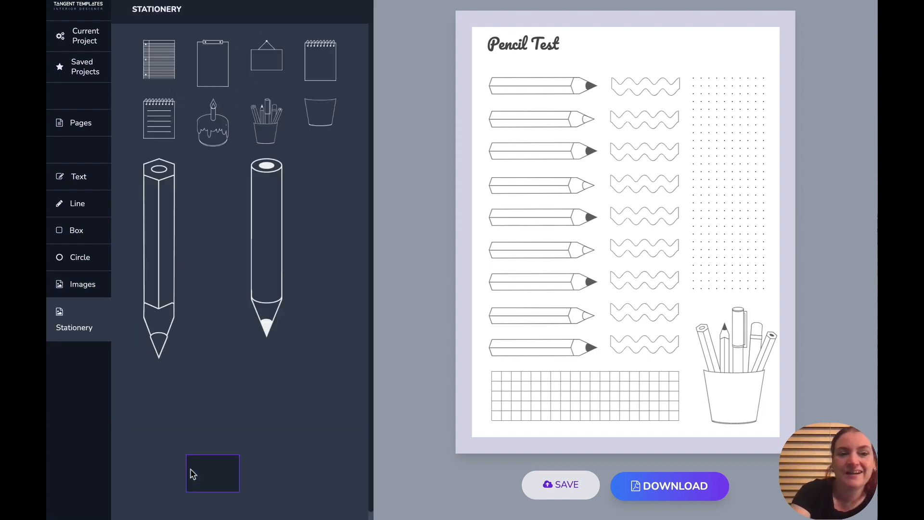
{"action": "scroll", "coordinate": [355, 178], "scroll_direction": "down", "scroll_amount": 3}
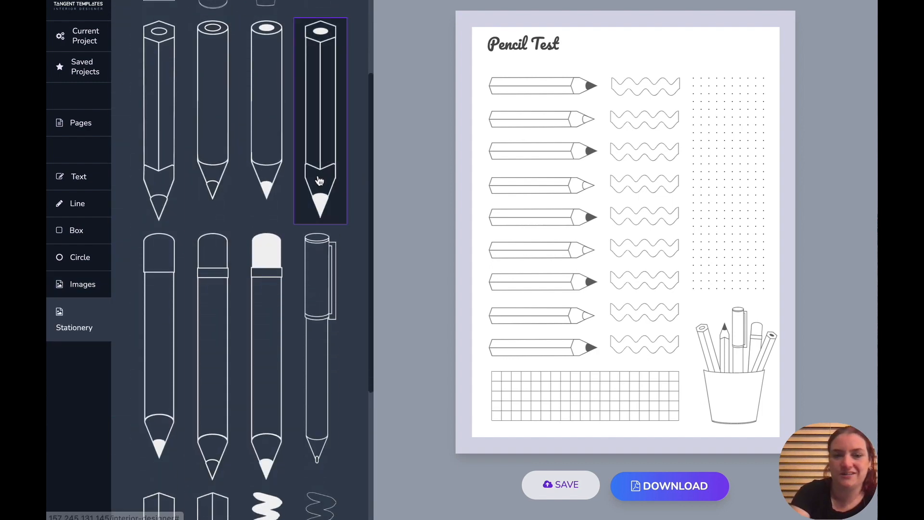
{"action": "left_click", "coordinate": [273, 155]}
{"action": "left_click_drag", "start_coordinate": [524, 103], "coordinate": [638, 71]}
{"action": "mouse_move", "coordinate": [638, 17]}
{"action": "left_mouse_down"}
{"action": "mouse_move", "coordinate": [597, 42]}
{"action": "mouse_move", "coordinate": [592, 70]}
{"action": "mouse_move", "coordinate": [635, 41]}
{"action": "mouse_move", "coordinate": [773, 42]}
{"action": "mouse_move", "coordinate": [724, 46]}
{"action": "mouse_move", "coordinate": [717, 56]}
{"action": "mouse_move", "coordinate": [768, 53]}
{"action": "left_mouse_up"}
{"action": "left_click", "coordinate": [323, 61]}
{"action": "left_click", "coordinate": [768, 53]}
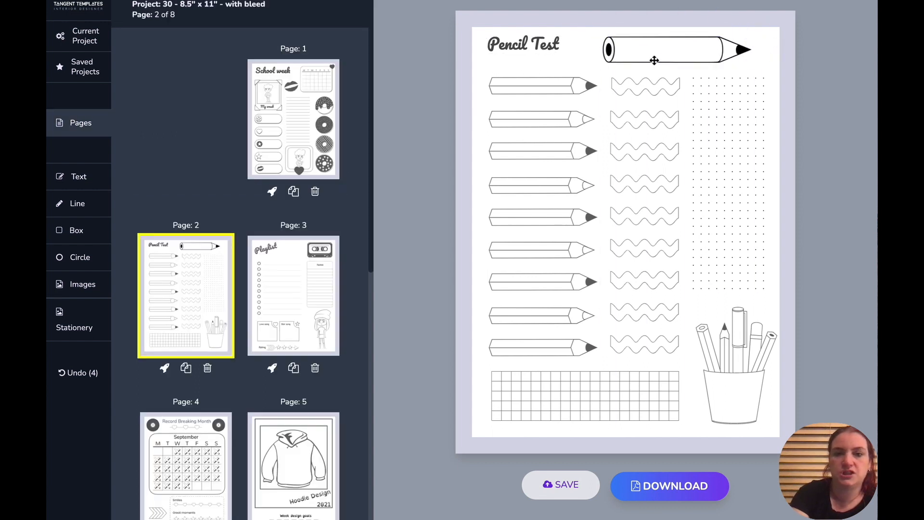
Step: Delete the black pencil beside the Pencil Test title
{"action": "left_click", "coordinate": [691, 51]}
{"action": "key", "text": "Delete"}
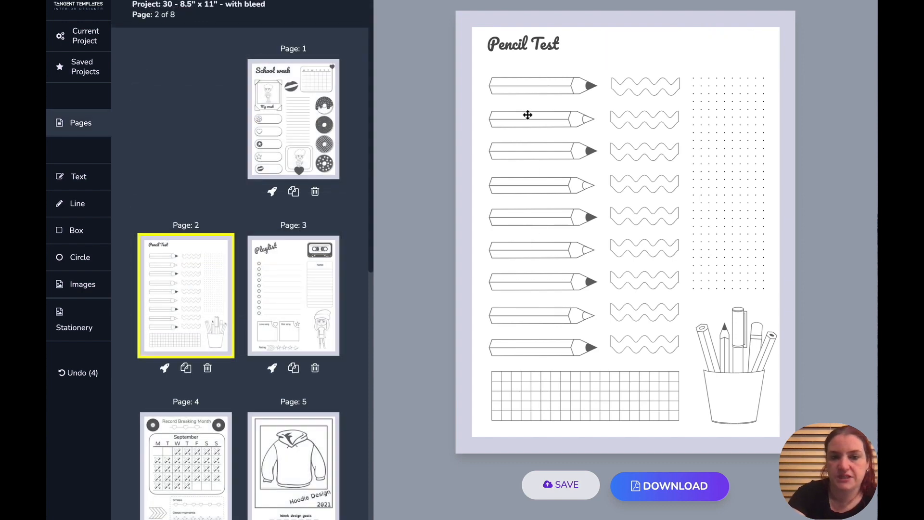
{"action": "left_click", "coordinate": [744, 409]}
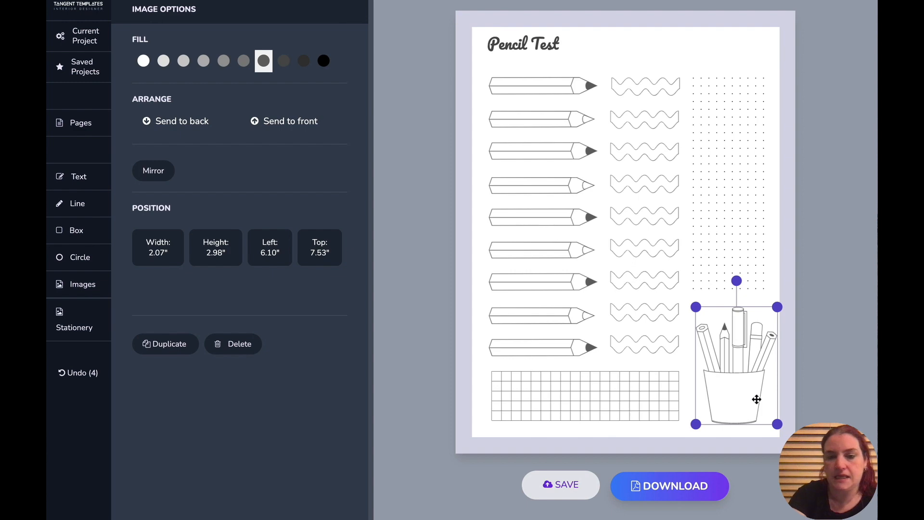
{"action": "left_click", "coordinate": [694, 467]}
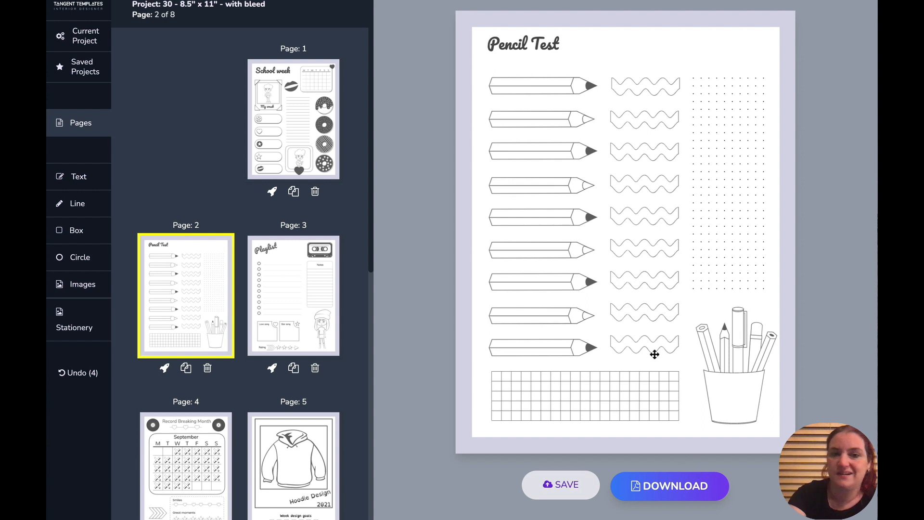
Step: Copy the nine pencils from the Pencil Test page onto a new blank page at the end of the project
{"action": "mouse_move", "coordinate": [484, 72]}
{"action": "left_mouse_down"}
{"action": "mouse_move", "coordinate": [587, 296]}
{"action": "mouse_move", "coordinate": [577, 359]}
{"action": "left_mouse_up"}
{"action": "scroll", "coordinate": [300, 306], "scroll_direction": "down", "scroll_amount": 1}
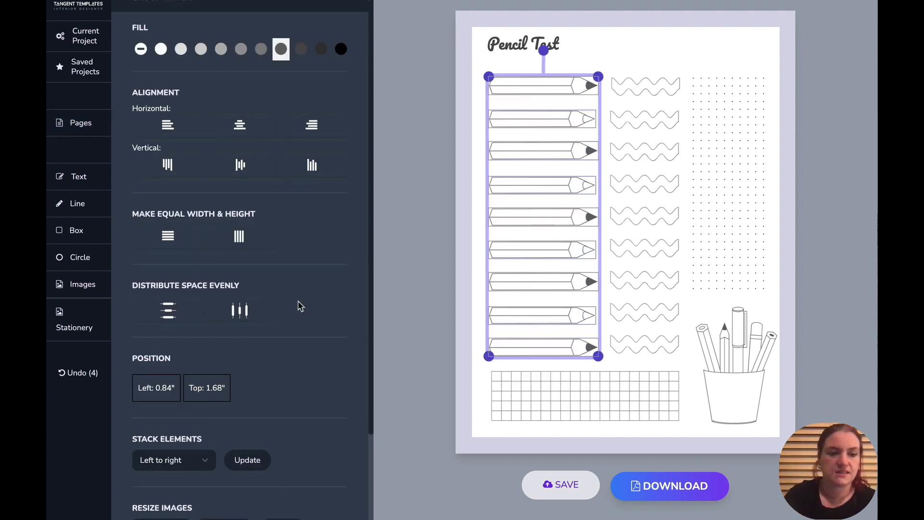
{"action": "left_click", "coordinate": [80, 123]}
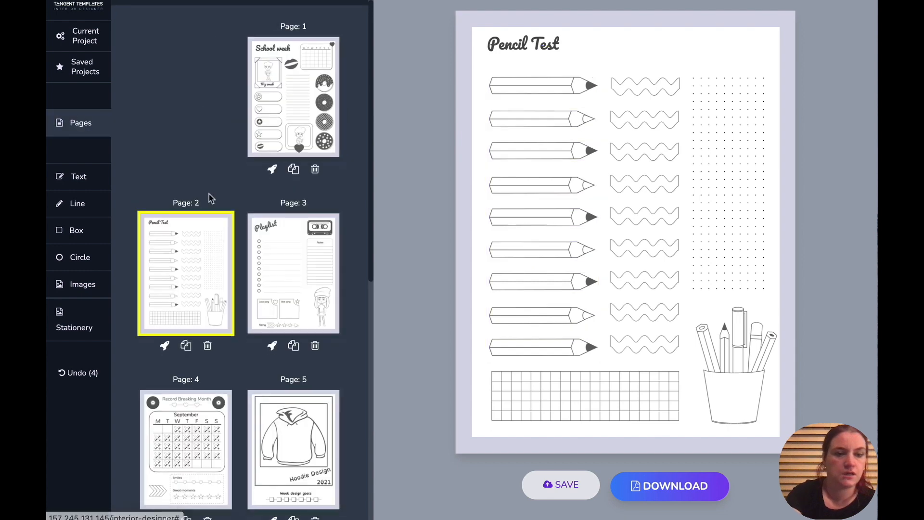
{"action": "scroll", "coordinate": [209, 196], "scroll_direction": "down", "scroll_amount": 5}
{"action": "left_click", "coordinate": [282, 466]}
{"action": "left_click", "coordinate": [320, 119]}
{"action": "key", "text": "super+v"}
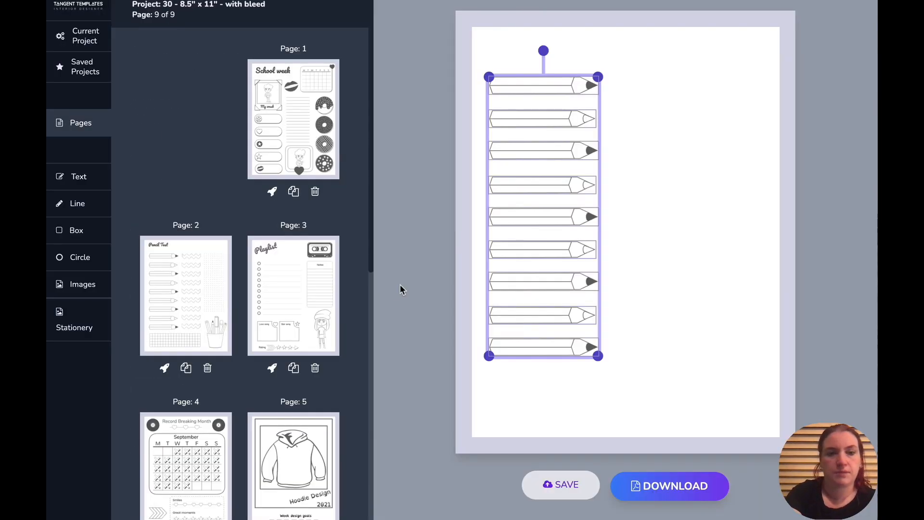
Step: Add two outlined Retro hearts side by side next to the first pencil on page 9
{"action": "left_click", "coordinate": [80, 288]}
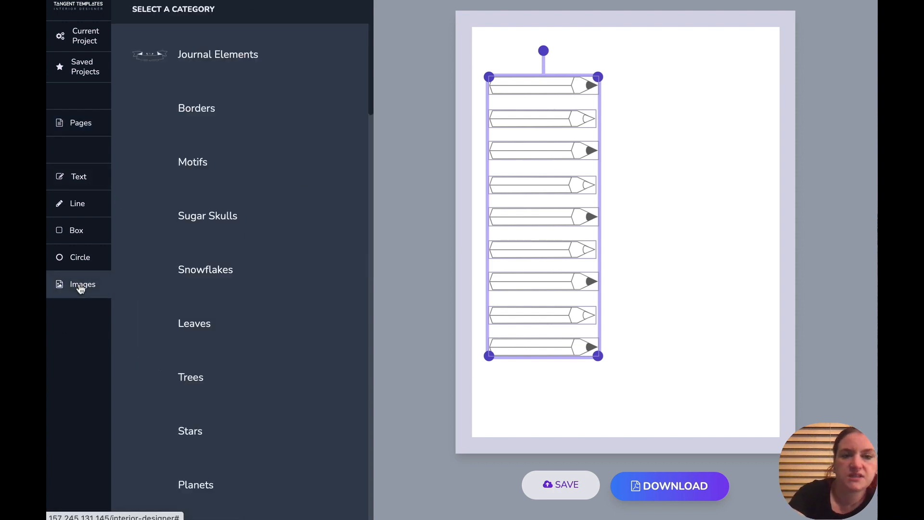
{"action": "scroll", "coordinate": [181, 228], "scroll_direction": "down", "scroll_amount": 10}
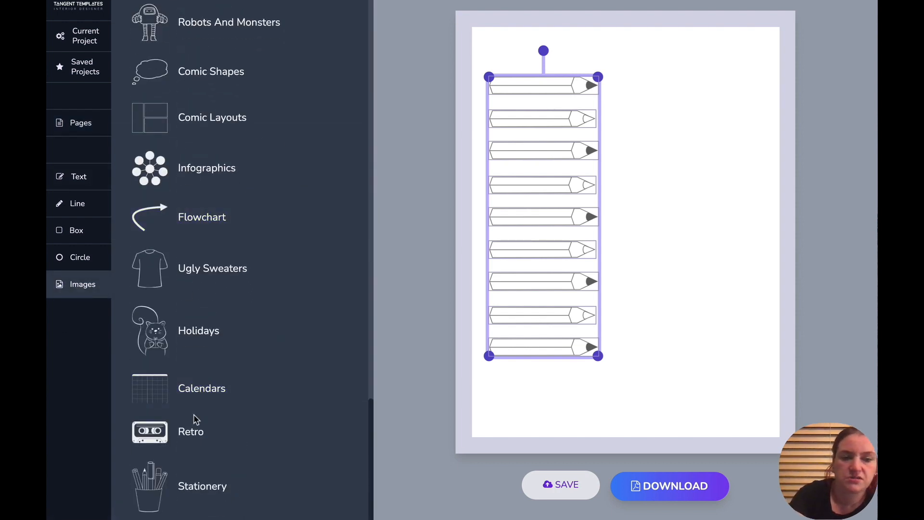
{"action": "left_click", "coordinate": [192, 432]}
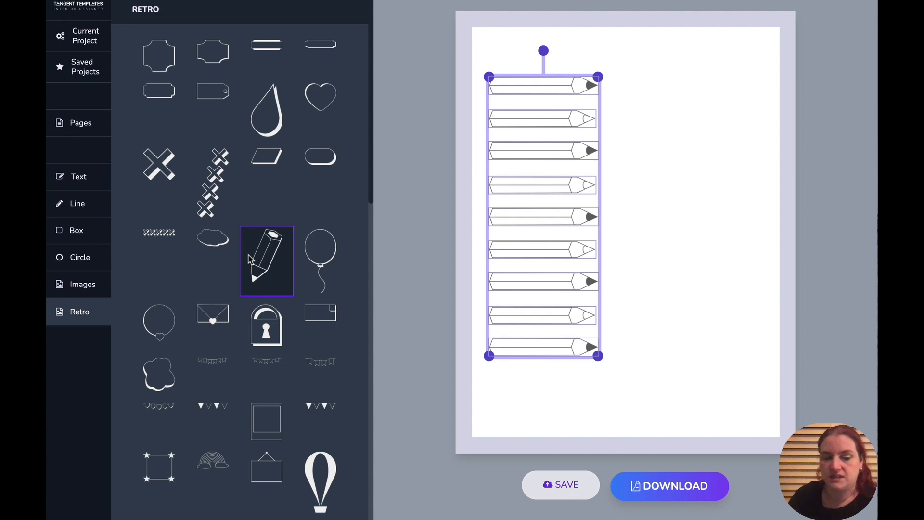
{"action": "left_click", "coordinate": [319, 96]}
{"action": "mouse_move", "coordinate": [583, 101]}
{"action": "left_mouse_down"}
{"action": "mouse_move", "coordinate": [664, 98]}
{"action": "mouse_move", "coordinate": [640, 120]}
{"action": "mouse_move", "coordinate": [625, 99]}
{"action": "mouse_move", "coordinate": [662, 92]}
{"action": "left_mouse_up"}
{"action": "left_click", "coordinate": [672, 136]}
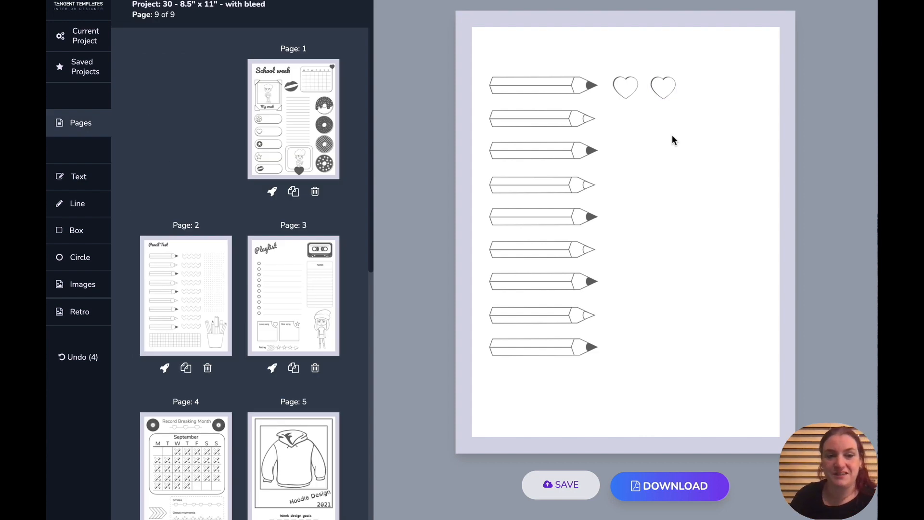
Step: Delete the block of ruled lines in the middle column of the School week page on page 1
{"action": "left_click", "coordinate": [296, 122]}
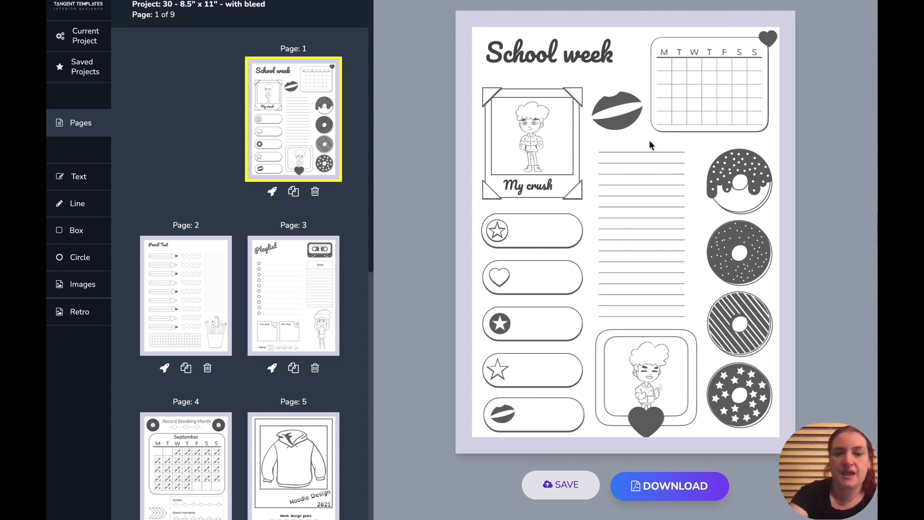
{"action": "left_click_drag", "start_coordinate": [603, 152], "coordinate": [677, 319]}
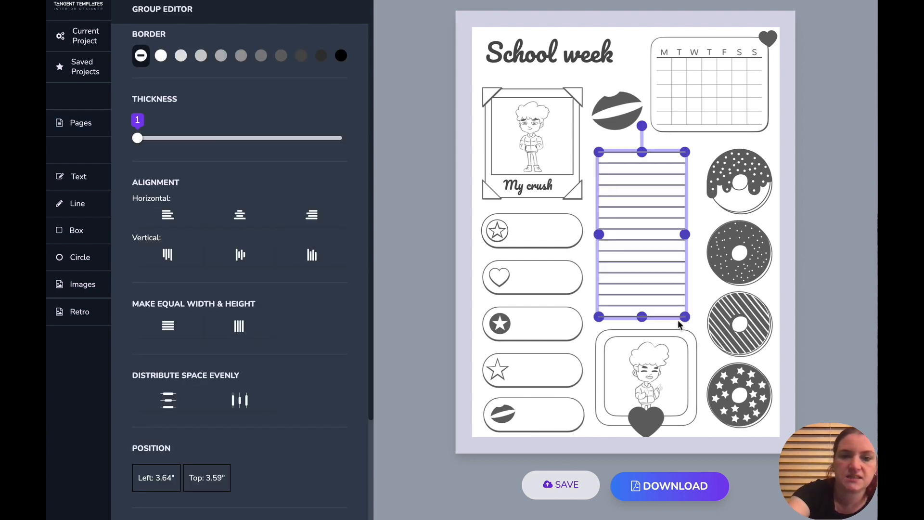
{"action": "key", "text": "Delete"}
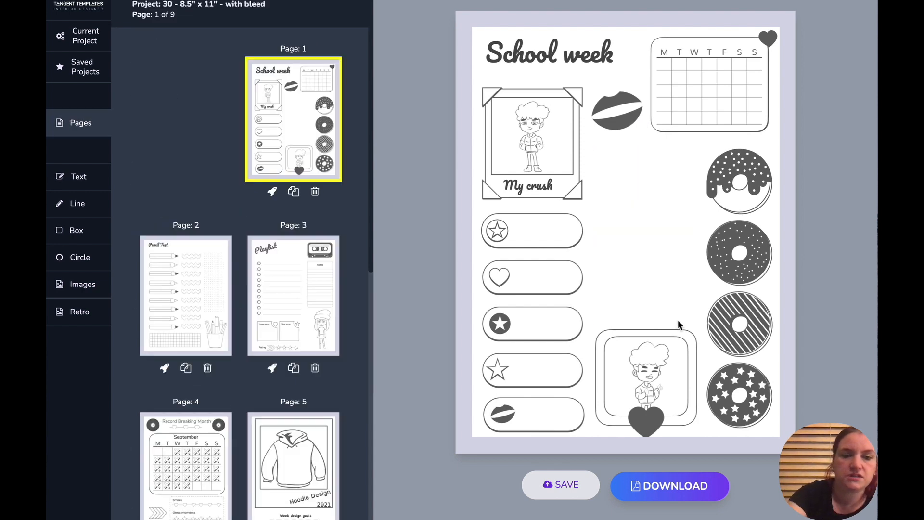
Step: Add a box about 2.30" wide and 4.12" high in the empty middle column, above the lower portrait frame
{"action": "left_click", "coordinate": [65, 239]}
{"action": "left_click_drag", "start_coordinate": [645, 212], "coordinate": [644, 318]}
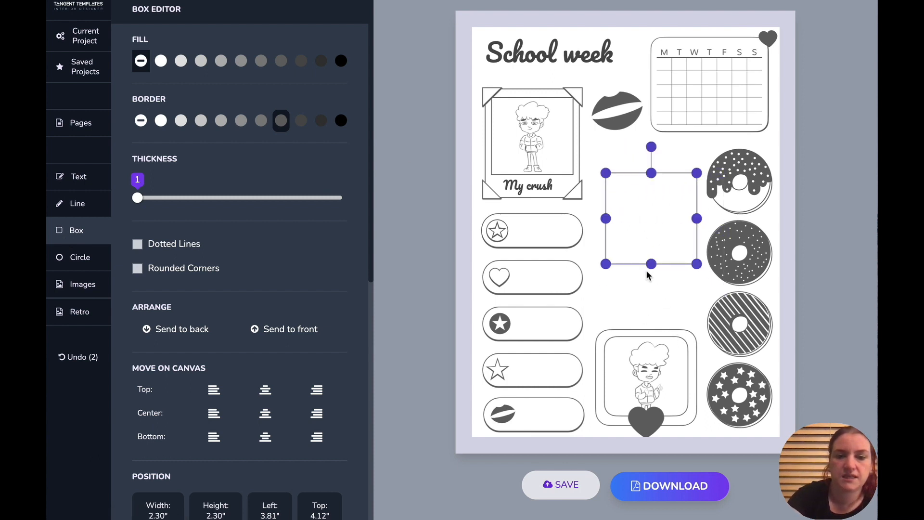
{"action": "left_click_drag", "start_coordinate": [651, 264], "coordinate": [651, 315]}
{"action": "mouse_move", "coordinate": [650, 173]}
{"action": "left_mouse_down"}
{"action": "mouse_move", "coordinate": [650, 151]}
{"action": "mouse_move", "coordinate": [640, 181]}
{"action": "left_mouse_up"}
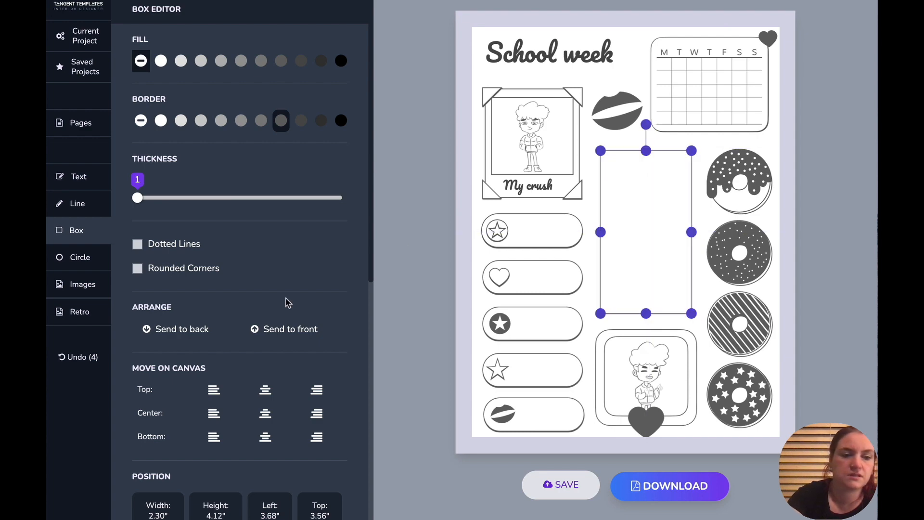
Step: Fill the middle-column box with college ruled lines
{"action": "scroll", "coordinate": [166, 226], "scroll_direction": "down", "scroll_amount": 8}
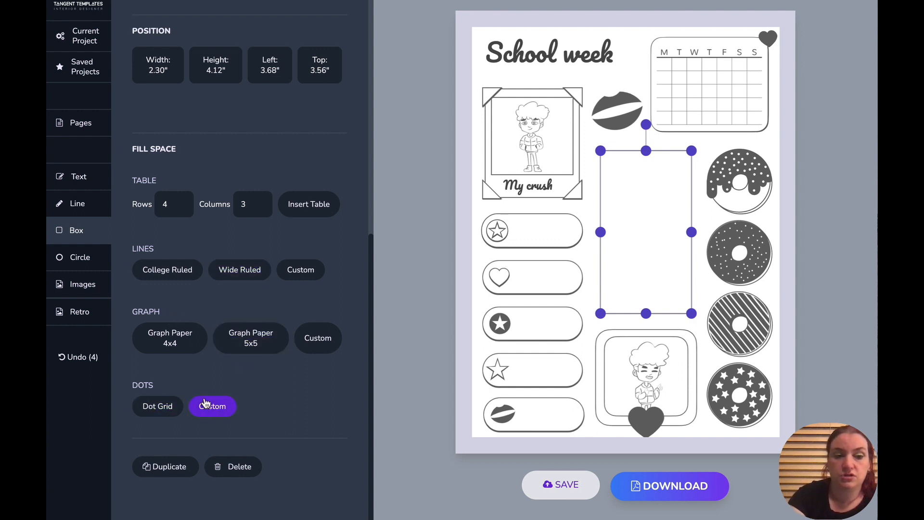
{"action": "left_click", "coordinate": [178, 271]}
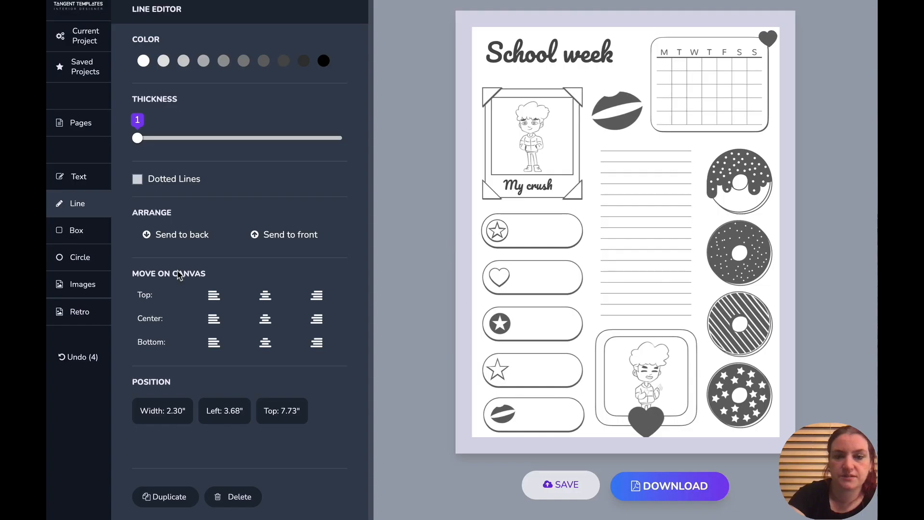
{"action": "left_click", "coordinate": [665, 314]}
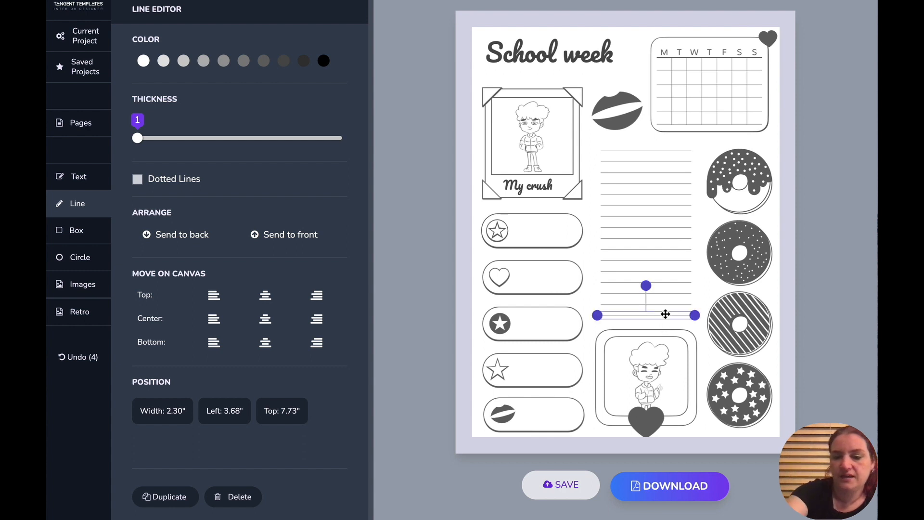
{"action": "key", "text": "Delete"}
{"action": "left_click_drag", "start_coordinate": [665, 313], "coordinate": [650, 141]}
{"action": "mouse_move", "coordinate": [646, 307]}
{"action": "left_mouse_down"}
{"action": "mouse_move", "coordinate": [645, 322]}
{"action": "mouse_move", "coordinate": [646, 252]}
{"action": "mouse_move", "coordinate": [647, 315]}
{"action": "left_mouse_up"}
{"action": "left_click", "coordinate": [774, 285]}
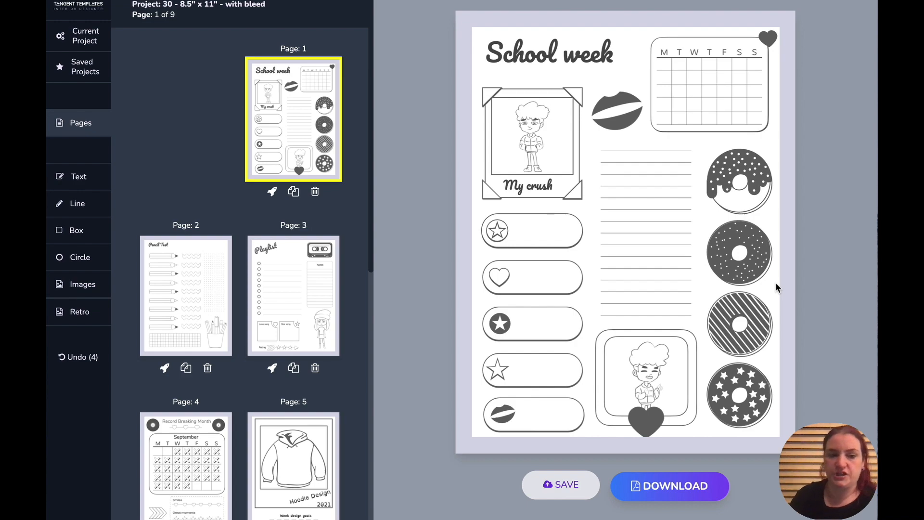
Step: Delete the Notes box with its heading and lines from the Playlist page on page 3
{"action": "left_click", "coordinate": [302, 302]}
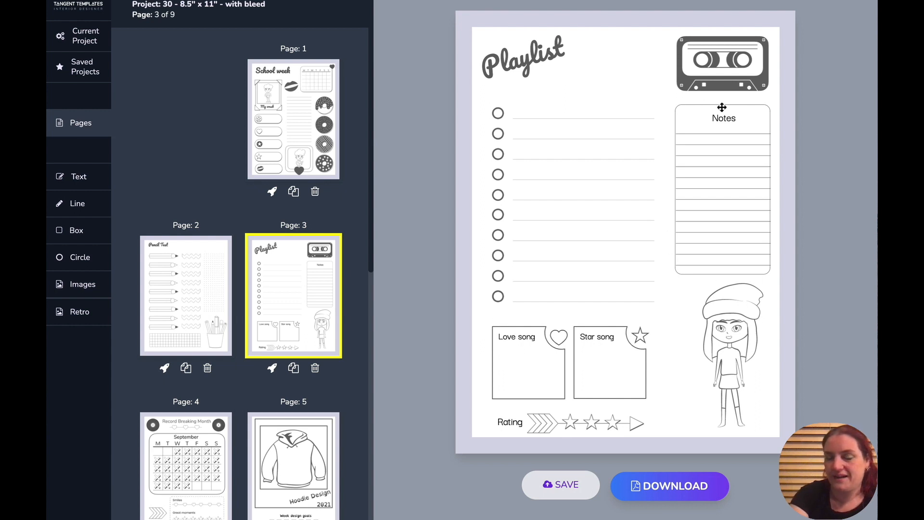
{"action": "left_click_drag", "start_coordinate": [669, 106], "coordinate": [786, 275]}
{"action": "key", "text": "Delete"}
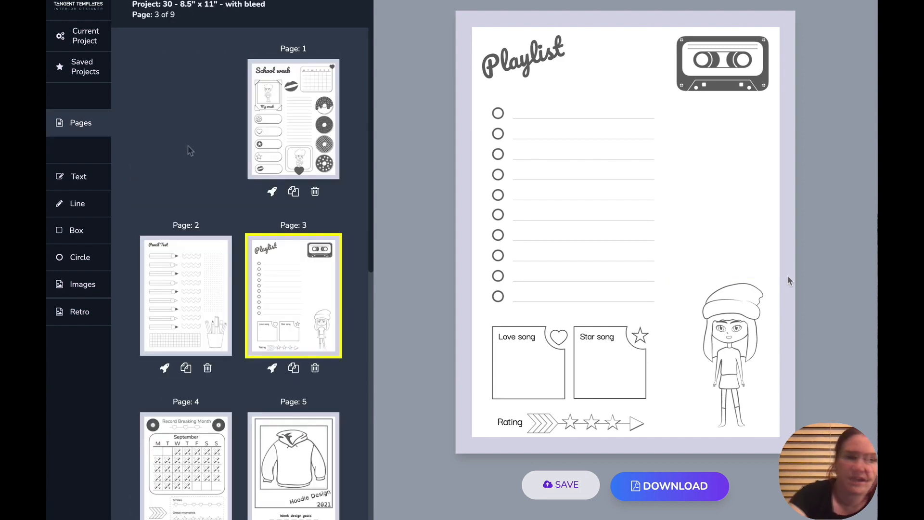
Step: Add a box with rounded corners about 2.15" wide and 3.86" high beneath the cassette
{"action": "left_click", "coordinate": [82, 230]}
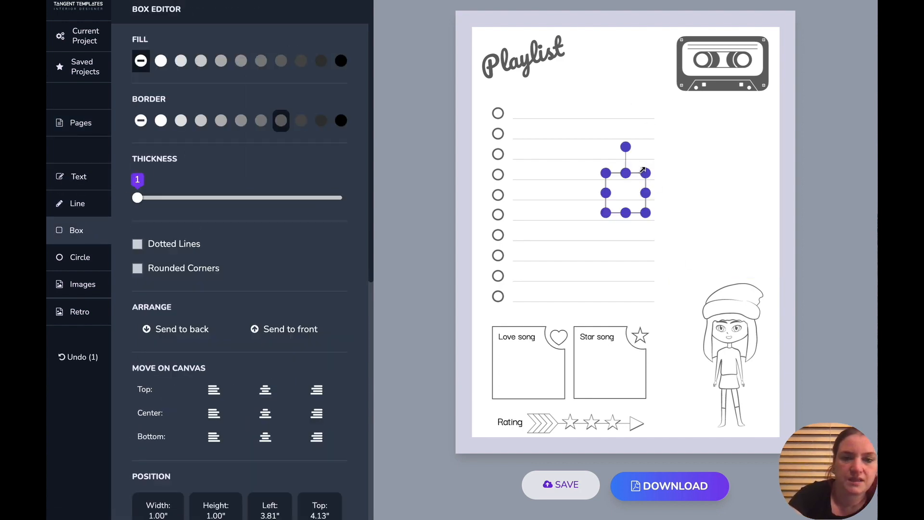
{"action": "left_click_drag", "start_coordinate": [635, 174], "coordinate": [707, 120]}
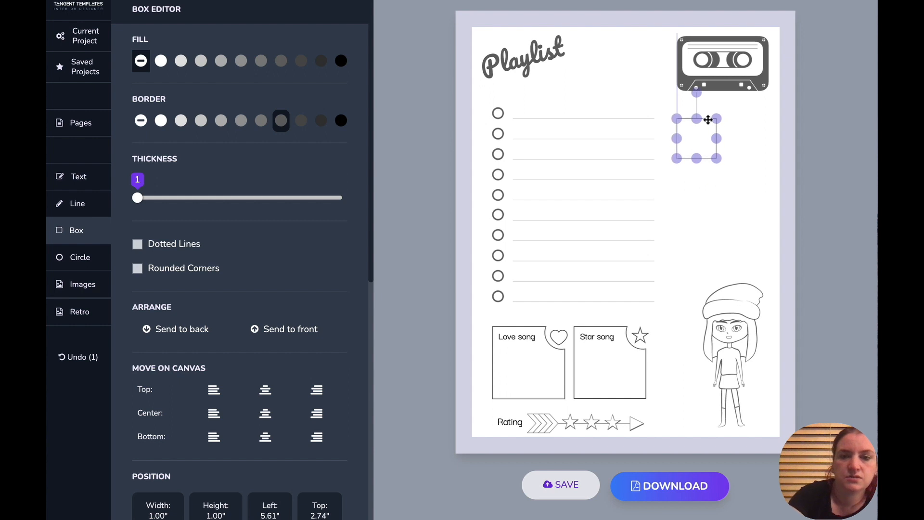
{"action": "left_click_drag", "start_coordinate": [721, 163], "coordinate": [721, 271]}
{"action": "left_click", "coordinate": [197, 270]}
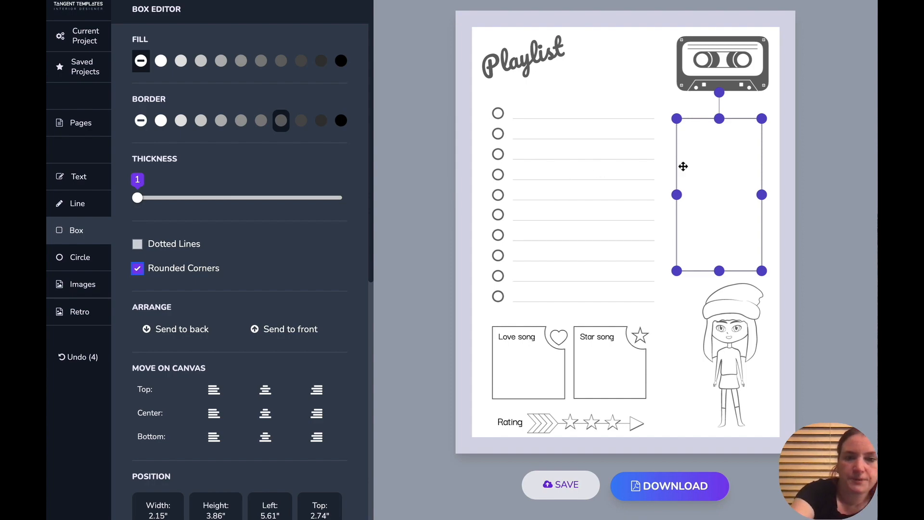
Step: Duplicate the rounded box, align the copy over the original, and lower its top edge to a height of about 3.13"
{"action": "key", "text": "super+v"}
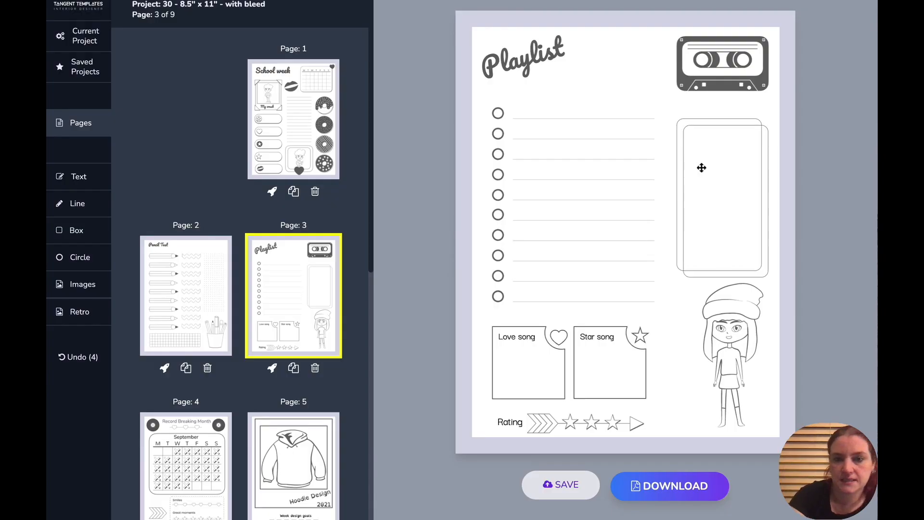
{"action": "left_click_drag", "start_coordinate": [701, 167], "coordinate": [695, 161]}
{"action": "left_click_drag", "start_coordinate": [718, 118], "coordinate": [720, 148]}
Step: Fill the shorter box with college ruled lines and delete the two surplus lines at its lower end
{"action": "scroll", "coordinate": [344, 247], "scroll_direction": "down", "scroll_amount": 1}
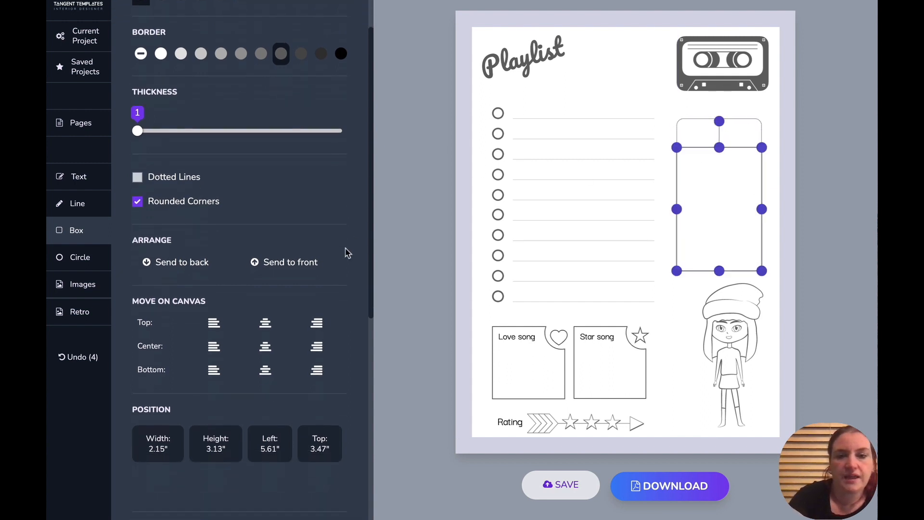
{"action": "scroll", "coordinate": [345, 247], "scroll_direction": "down", "scroll_amount": 4}
{"action": "scroll", "coordinate": [288, 310], "scroll_direction": "down", "scroll_amount": 3}
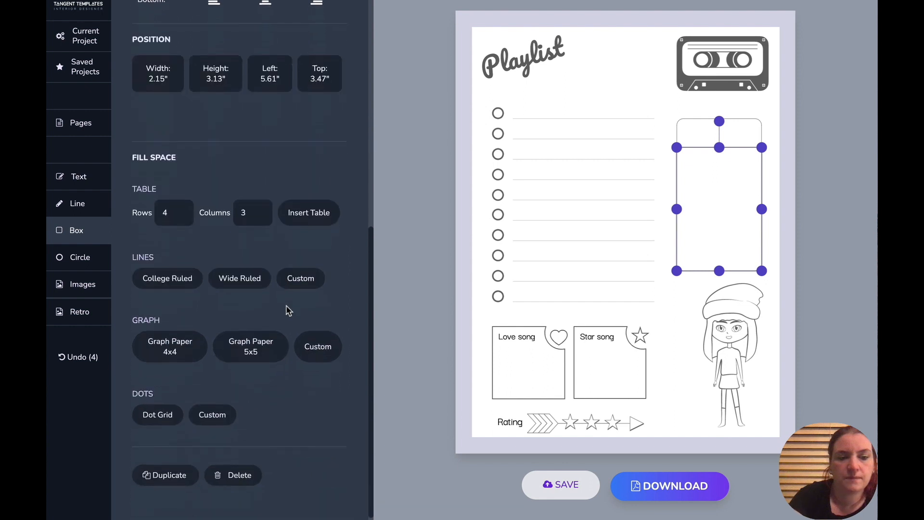
{"action": "left_click", "coordinate": [189, 268]}
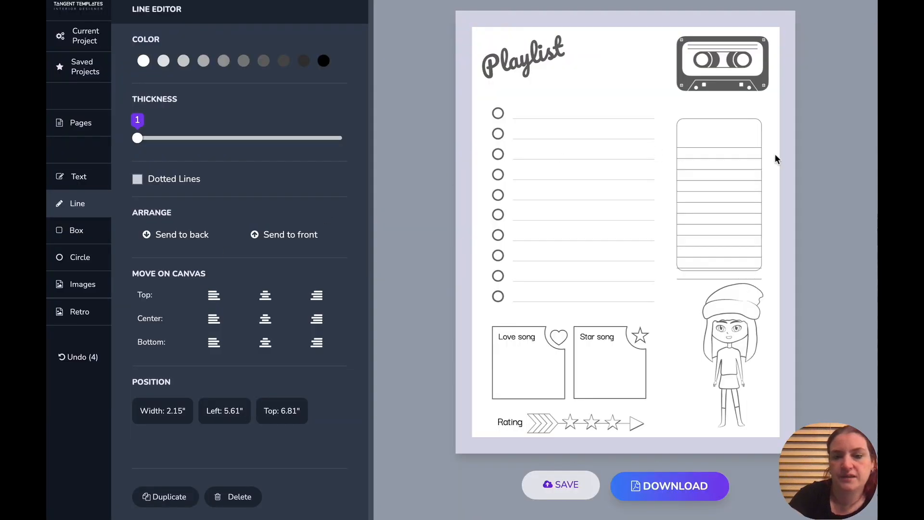
{"action": "left_click", "coordinate": [700, 279]}
{"action": "key", "text": "Delete"}
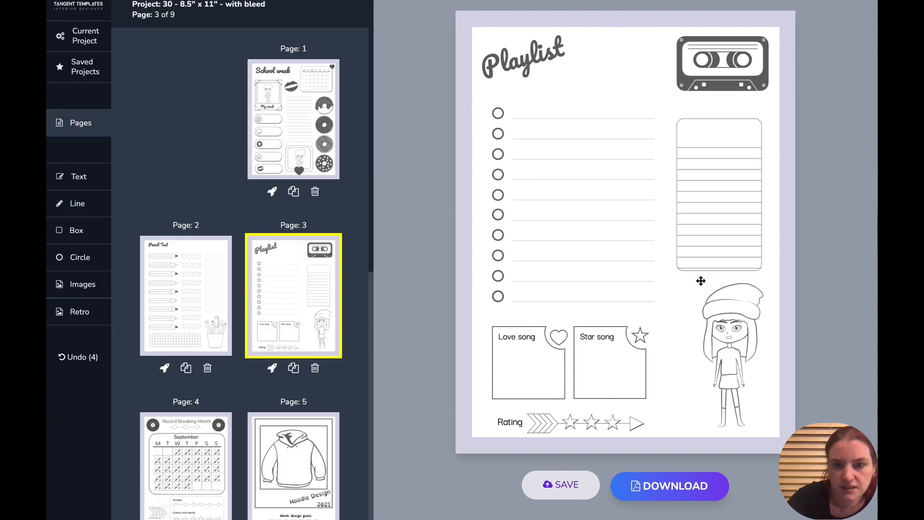
{"action": "left_click", "coordinate": [704, 267]}
{"action": "key", "text": "Delete"}
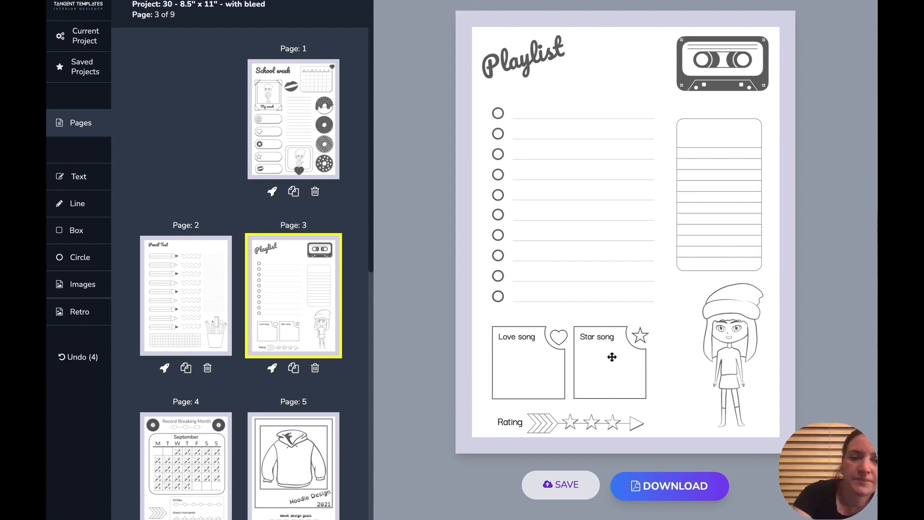
Step: Add the Retro square frame with an empty cut-out corner between the Playlist title and the cassette
{"action": "mouse_move", "coordinate": [526, 364]}
{"action": "left_mouse_down"}
{"action": "mouse_move", "coordinate": [525, 346]}
{"action": "mouse_move", "coordinate": [532, 357]}
{"action": "mouse_move", "coordinate": [524, 362]}
{"action": "left_mouse_up"}
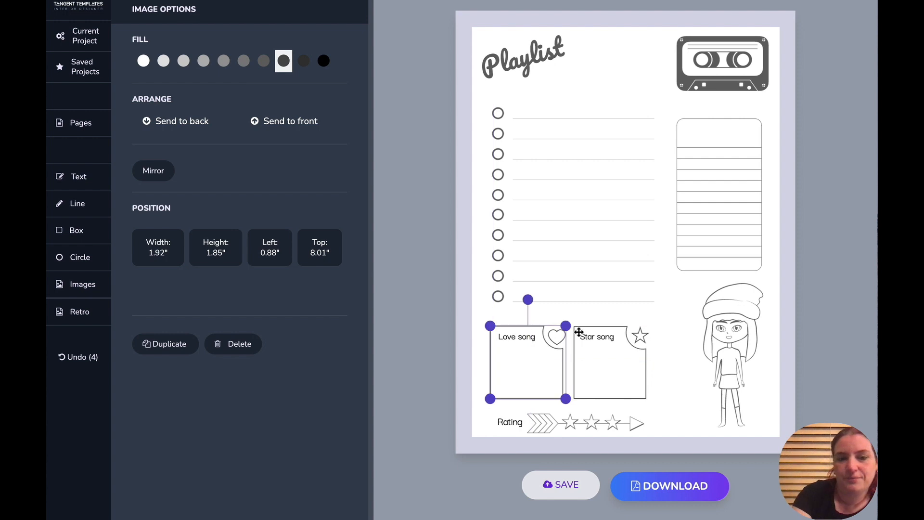
{"action": "left_click", "coordinate": [628, 360]}
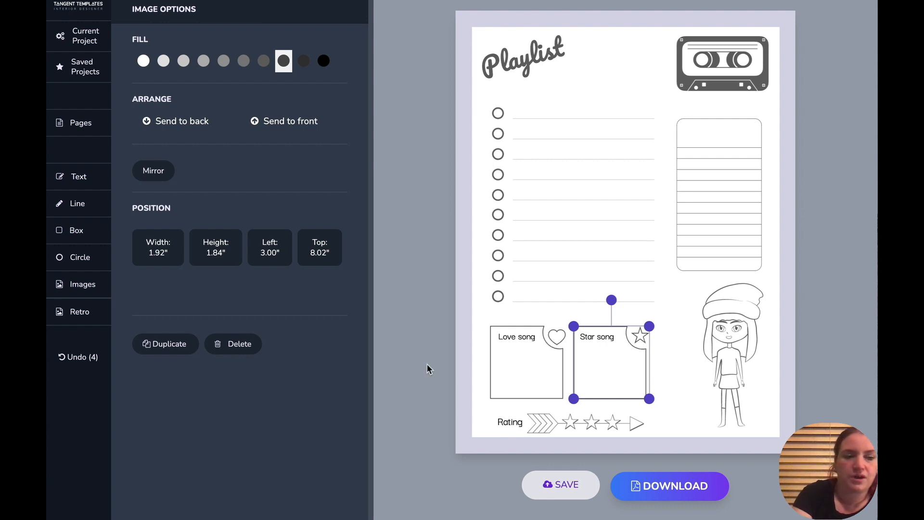
{"action": "left_click", "coordinate": [78, 311]}
{"action": "scroll", "coordinate": [248, 214], "scroll_direction": "down", "scroll_amount": 5}
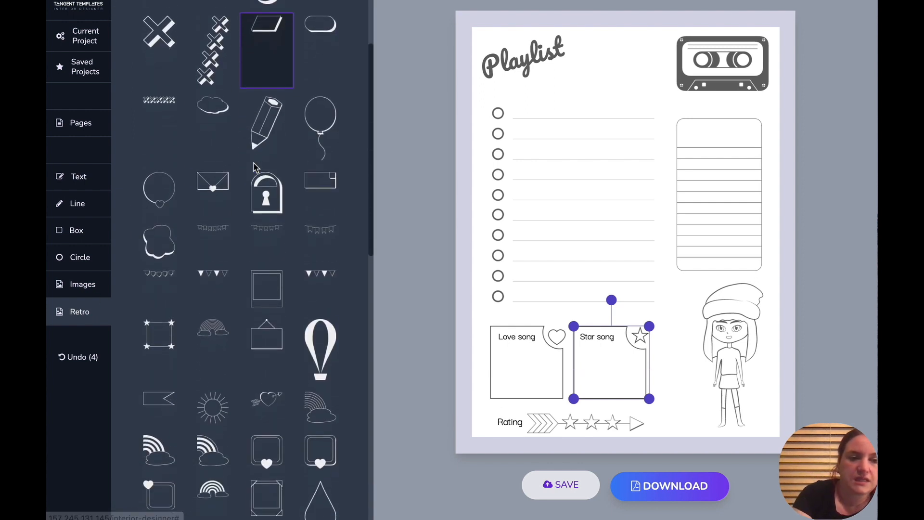
{"action": "scroll", "coordinate": [255, 167], "scroll_direction": "down", "scroll_amount": 7}
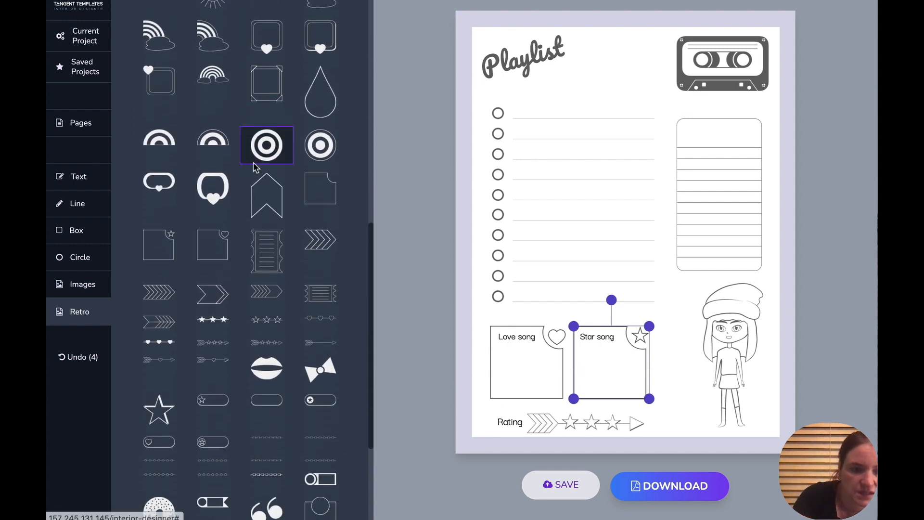
{"action": "left_click", "coordinate": [318, 165]}
{"action": "left_click_drag", "start_coordinate": [575, 102], "coordinate": [646, 69]}
Step: Duplicate the cassette, shrink the copy to about 0.43" by 0.26", and place it tilted in the new frame's cut-out corner
{"action": "left_click", "coordinate": [753, 49]}
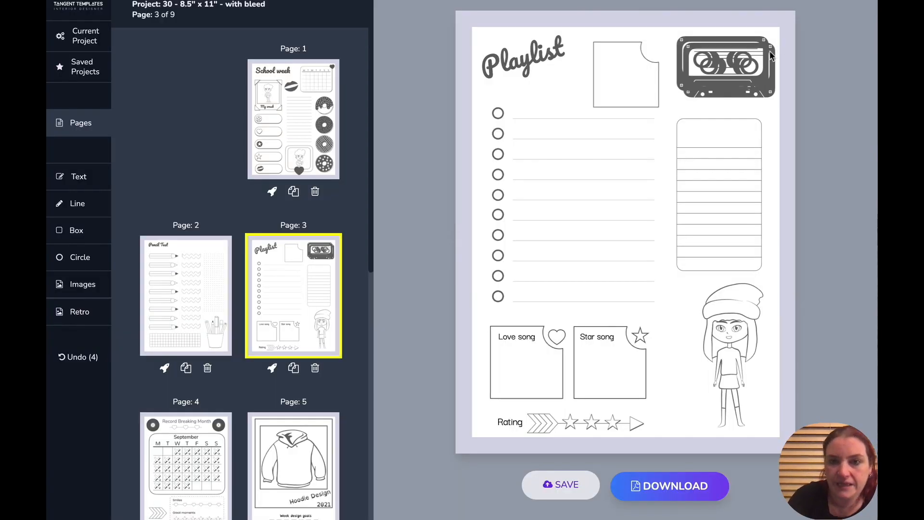
{"action": "left_click", "coordinate": [764, 53]}
{"action": "left_click_drag", "start_coordinate": [778, 40], "coordinate": [669, 26]}
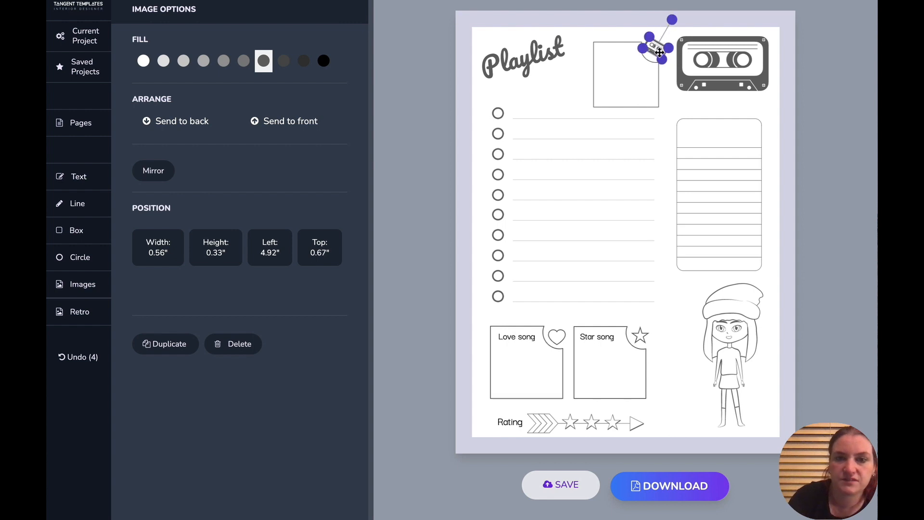
{"action": "left_click", "coordinate": [668, 35]}
{"action": "left_click", "coordinate": [652, 48]}
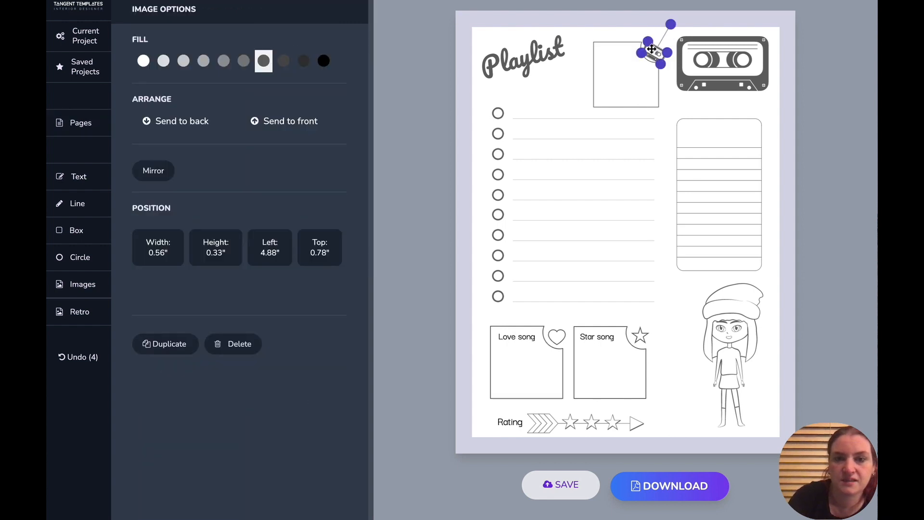
{"action": "left_click_drag", "start_coordinate": [663, 63], "coordinate": [658, 59]}
{"action": "left_click", "coordinate": [681, 25]}
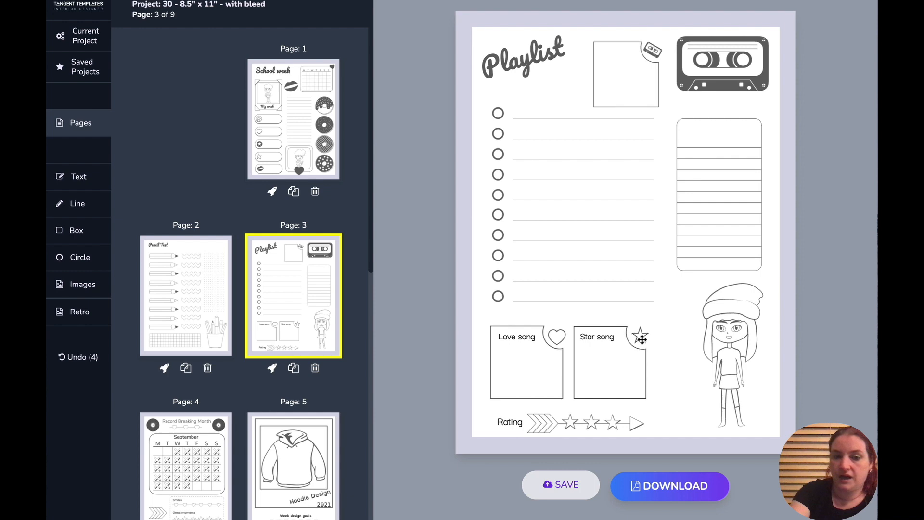
Step: Delete the small tilted cassette from the cut-out corner of the square frame beside the Playlist title
{"action": "left_click", "coordinate": [61, 283]}
{"action": "scroll", "coordinate": [149, 175], "scroll_direction": "down", "scroll_amount": 10}
{"action": "left_click", "coordinate": [647, 51]}
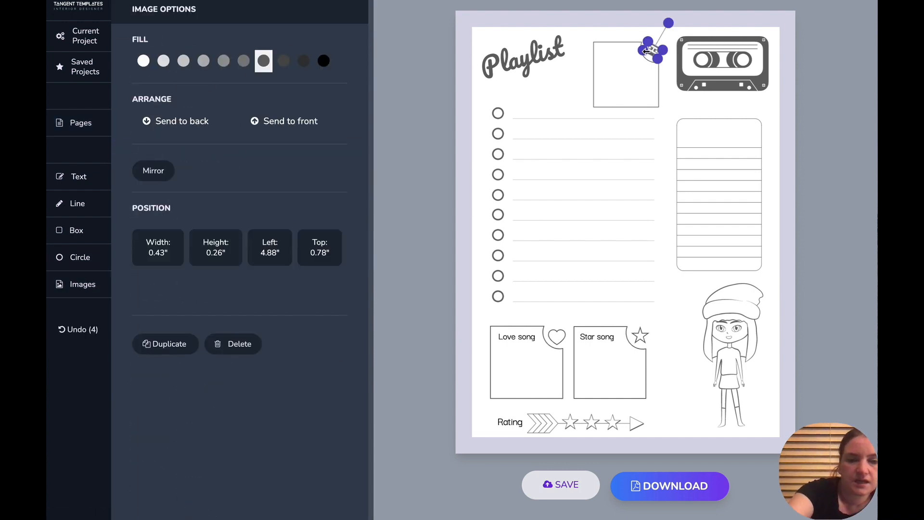
{"action": "key", "text": "Delete"}
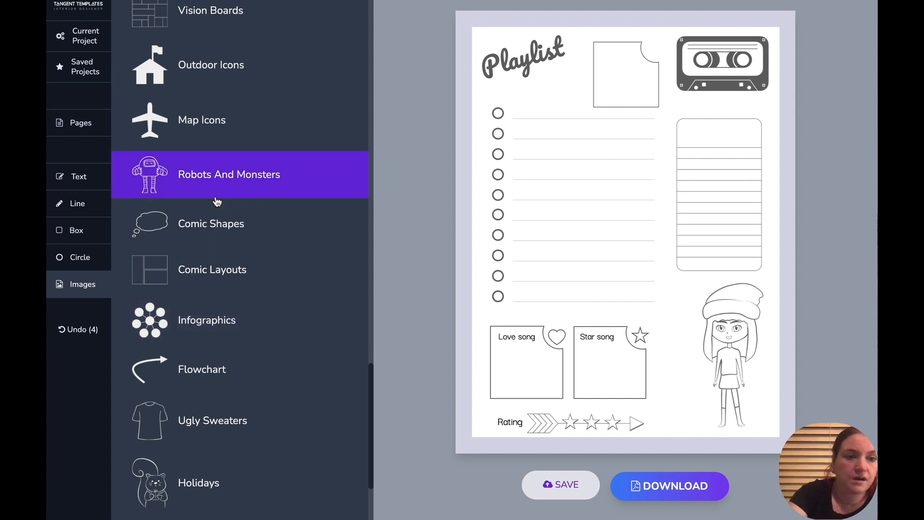
Step: Add the airplane from Map Icons, shrink it to about 0.56" square, and place it in the empty frame's cut-out corner
{"action": "left_click", "coordinate": [217, 141]}
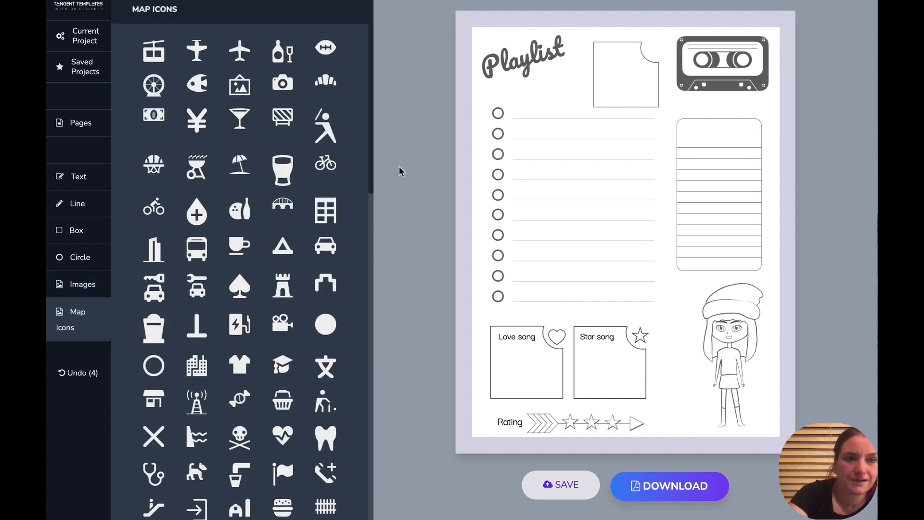
{"action": "left_click", "coordinate": [240, 51]}
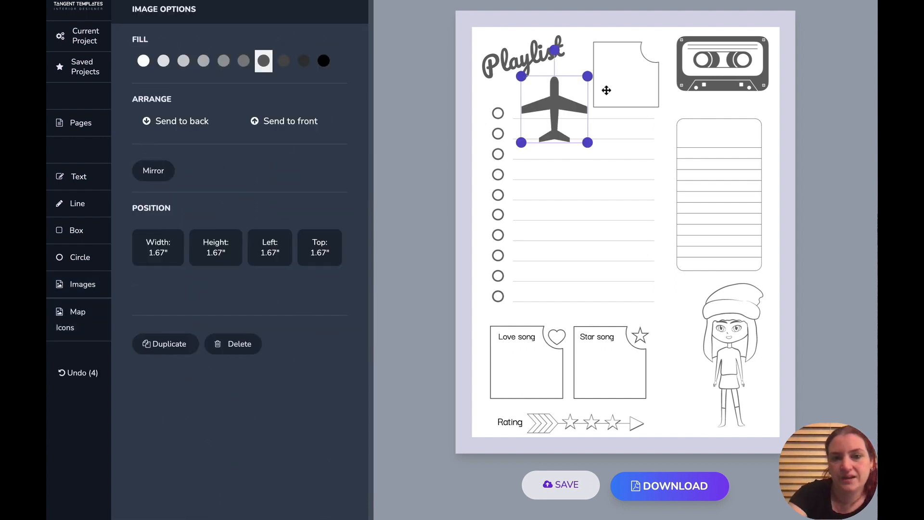
{"action": "left_click_drag", "start_coordinate": [587, 76], "coordinate": [660, 52]}
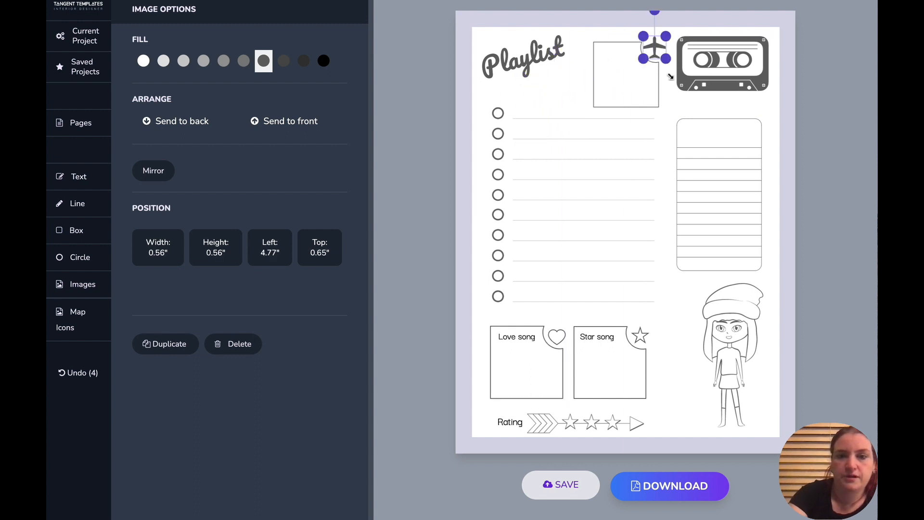
{"action": "left_click", "coordinate": [668, 91]}
Step: Enlarge the square frame slightly up and to the left, and nudge the airplane to about 4.78" left and 0.58" top
{"action": "left_click", "coordinate": [623, 75]}
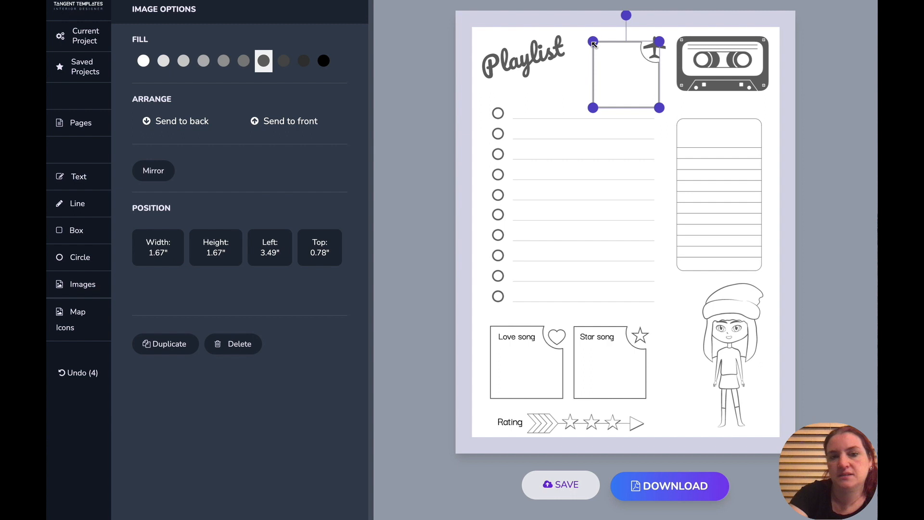
{"action": "left_click", "coordinate": [658, 48]}
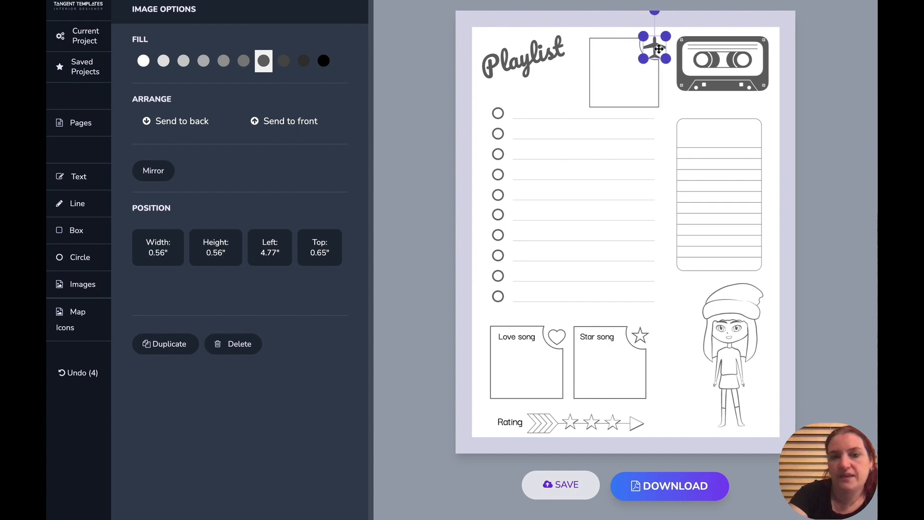
{"action": "left_click_drag", "start_coordinate": [657, 48], "coordinate": [658, 44]}
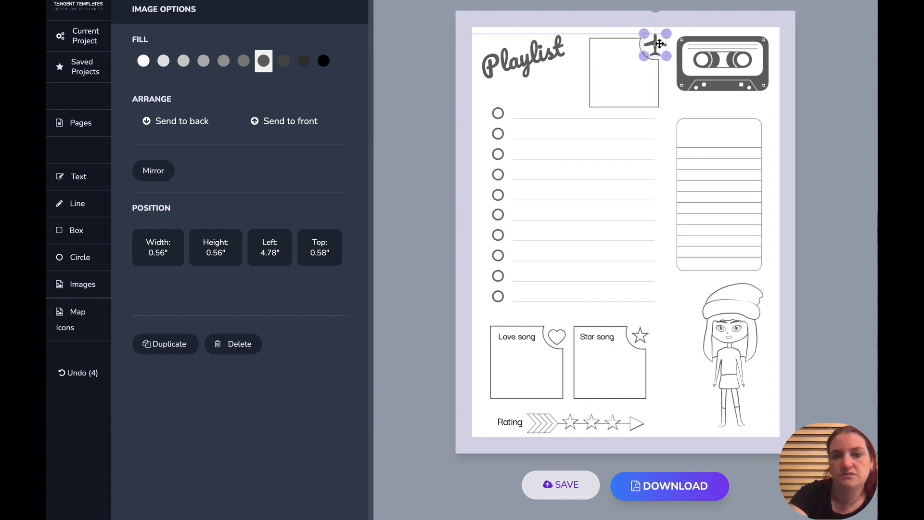
{"action": "left_click", "coordinate": [667, 80]}
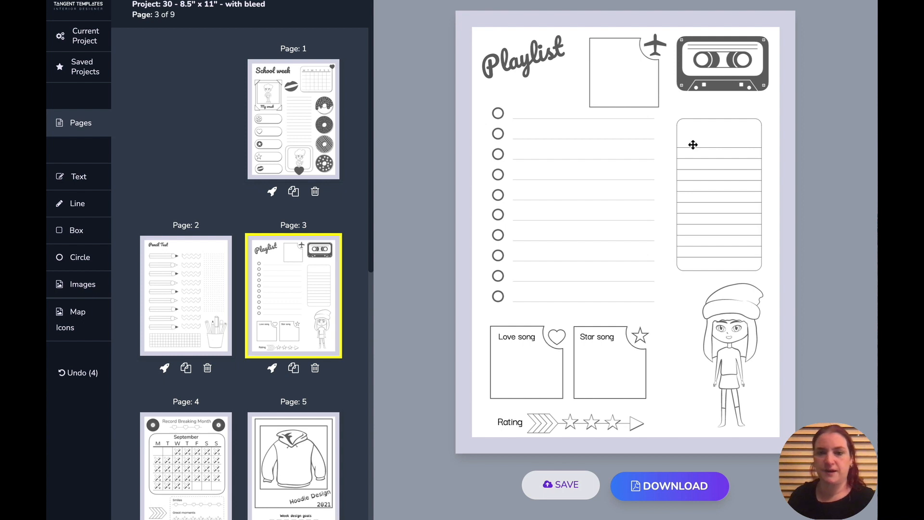
Step: Rotate the airplane icon about 30 degrees counterclockwise and give it a grey fill
{"action": "left_click", "coordinate": [656, 43]}
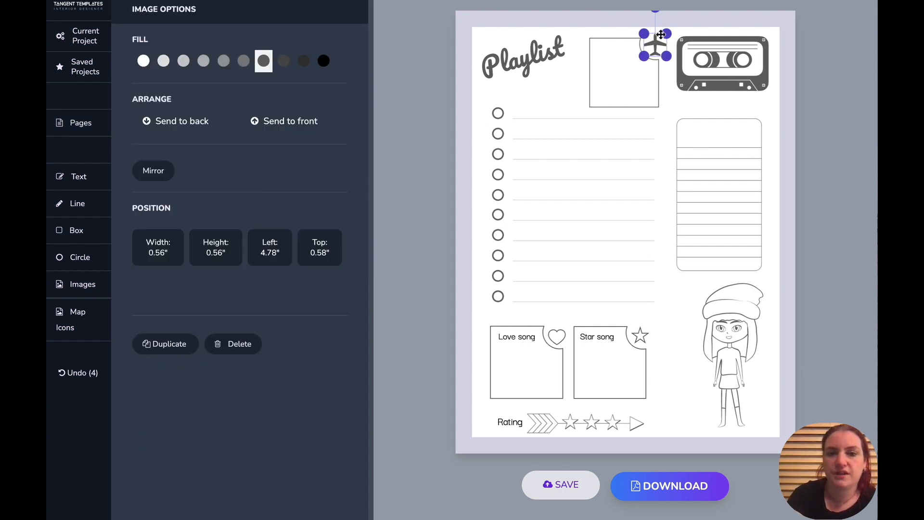
{"action": "left_click_drag", "start_coordinate": [654, 12], "coordinate": [636, 13]}
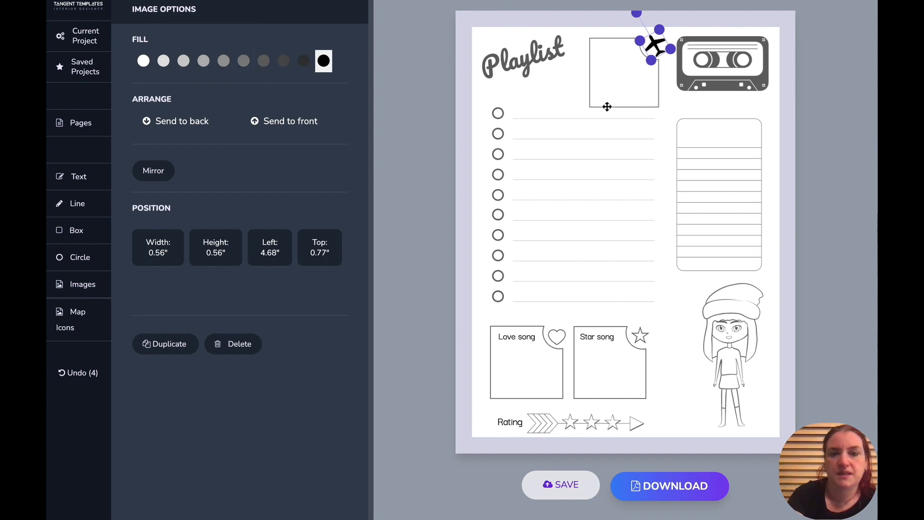
{"action": "left_click", "coordinate": [651, 100]}
{"action": "left_click", "coordinate": [670, 99]}
{"action": "left_click", "coordinate": [657, 48]}
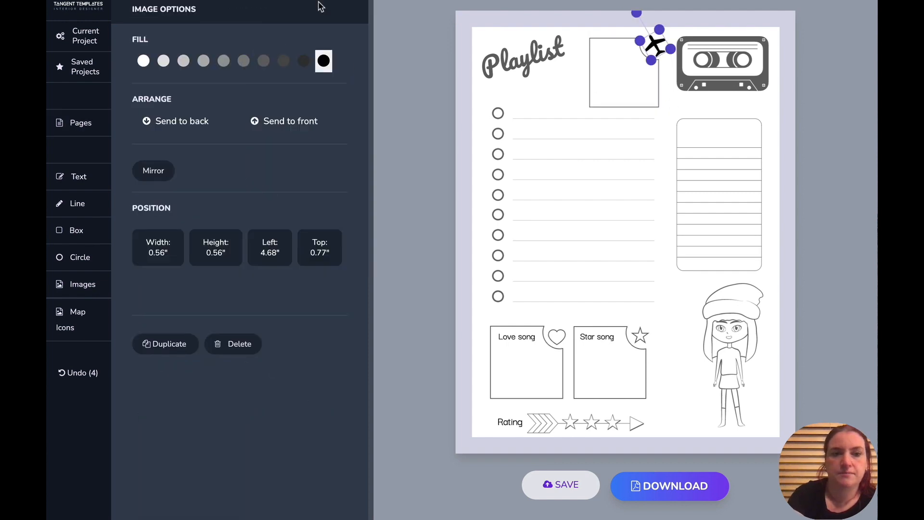
{"action": "left_click", "coordinate": [224, 61]}
{"action": "left_click", "coordinate": [669, 104]}
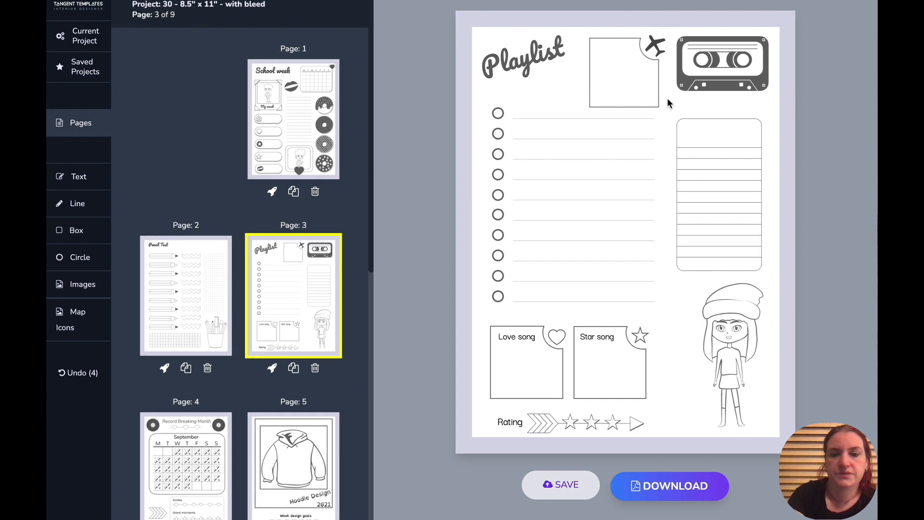
Step: Review the Record Breaking Month page and the Hoodie Design page
{"action": "left_click", "coordinate": [200, 439]}
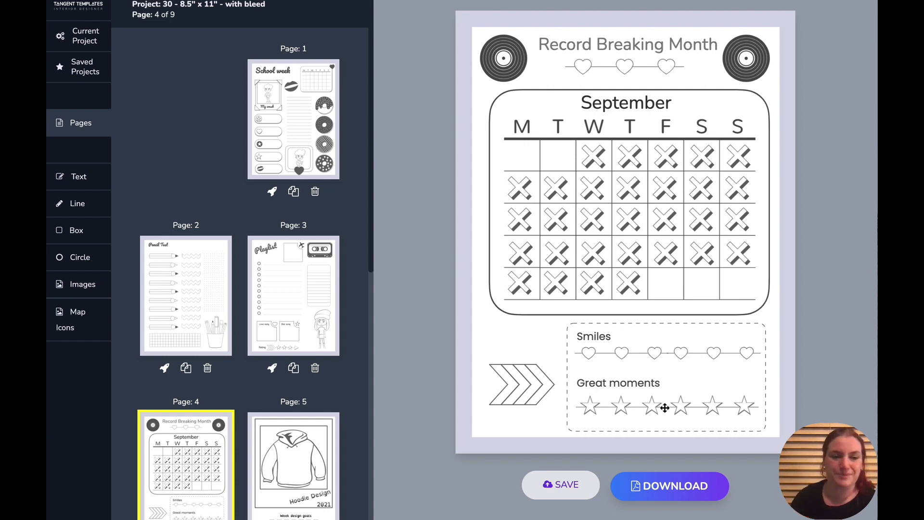
{"action": "scroll", "coordinate": [294, 337], "scroll_direction": "down", "scroll_amount": 2}
{"action": "left_click", "coordinate": [301, 345]}
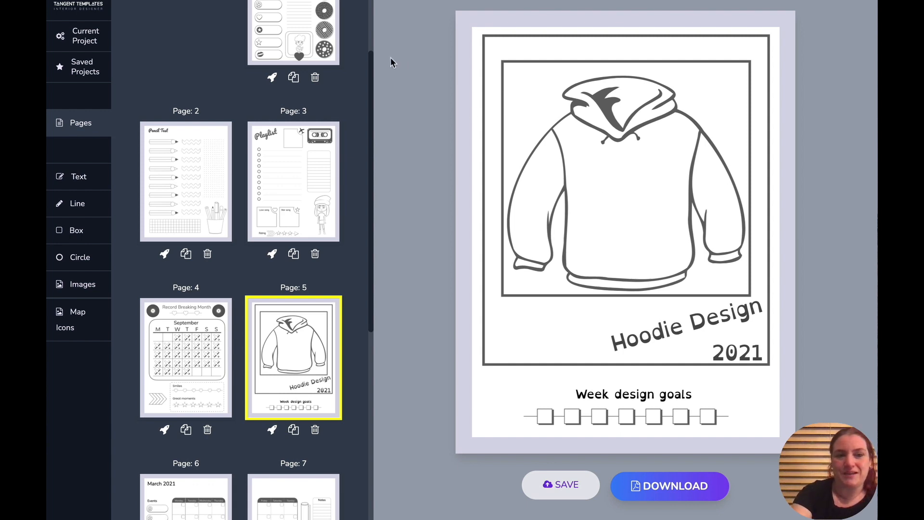
Step: Replace the plain frame on the Hoodie Design page with a copy of the School week page's photo frame with corner mounts
{"action": "left_click", "coordinate": [330, 52]}
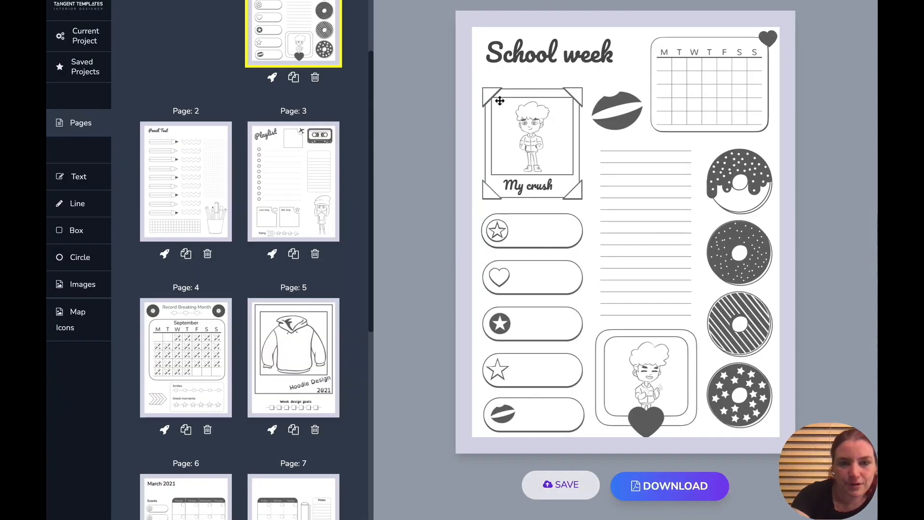
{"action": "left_click", "coordinate": [492, 98]}
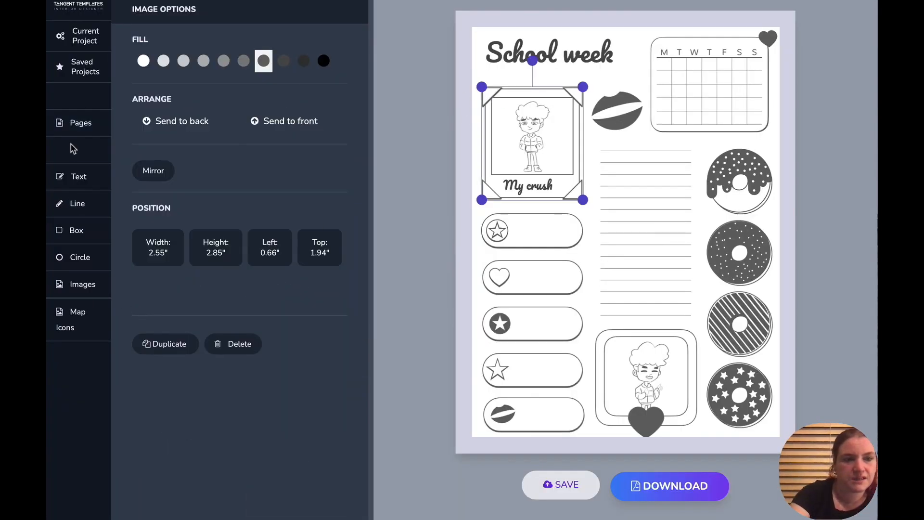
{"action": "left_click", "coordinate": [76, 123]}
{"action": "scroll", "coordinate": [182, 220], "scroll_direction": "down", "scroll_amount": 4}
{"action": "scroll", "coordinate": [182, 221], "scroll_direction": "down", "scroll_amount": 4}
{"action": "left_click", "coordinate": [301, 92]}
{"action": "left_click", "coordinate": [487, 86]}
{"action": "key", "text": "Delete"}
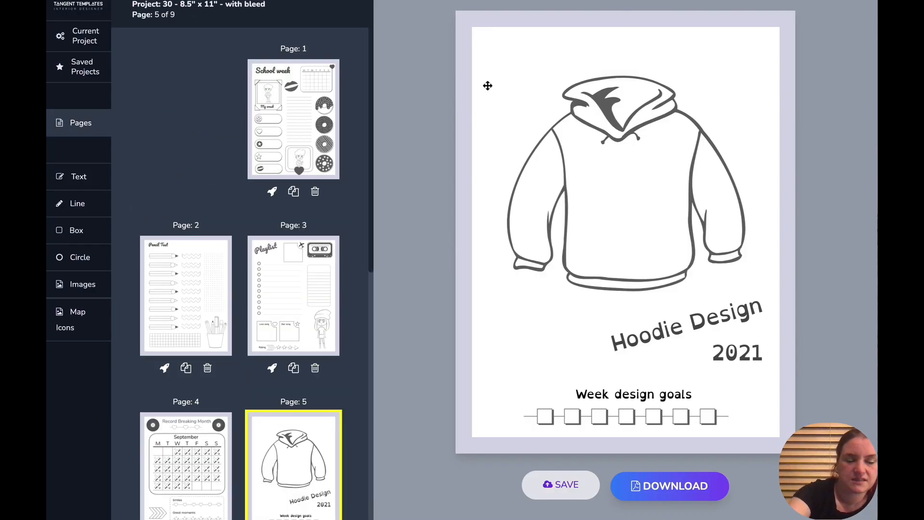
{"action": "key", "text": "ctrl+z"}
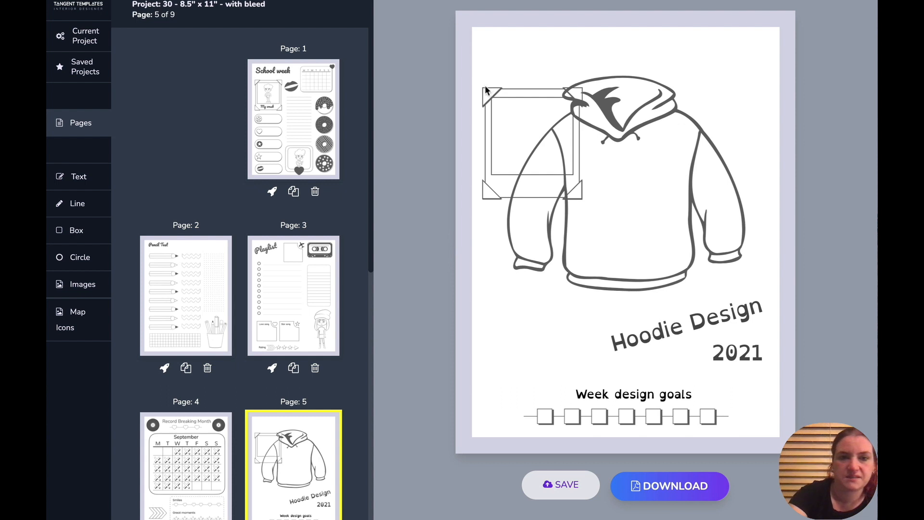
Step: Enlarge the pasted photo frame to about 7.50" by 8.40" around the hoodie and send it to the back
{"action": "left_click", "coordinate": [485, 88]}
{"action": "left_click_drag", "start_coordinate": [584, 87], "coordinate": [627, 38]}
{"action": "left_click_drag", "start_coordinate": [628, 201], "coordinate": [767, 377]}
{"action": "left_click", "coordinate": [201, 120]}
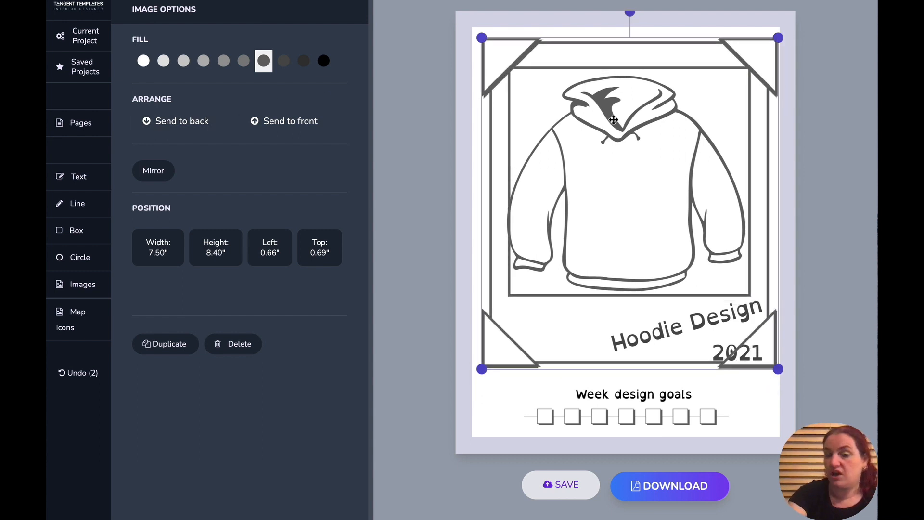
{"action": "left_click", "coordinate": [178, 128]}
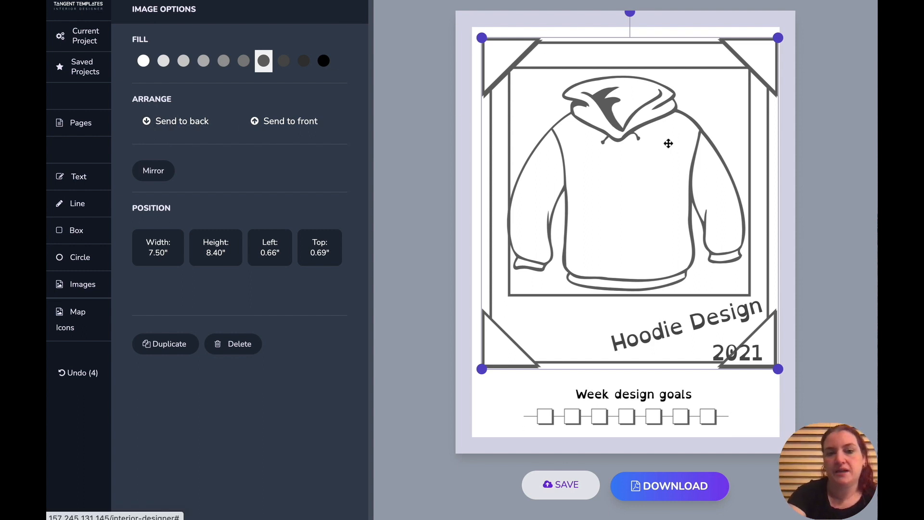
Step: Move the Hoodie Design title and the 2021 text left so they clear the frame's lower corner mount
{"action": "left_click", "coordinate": [668, 142]}
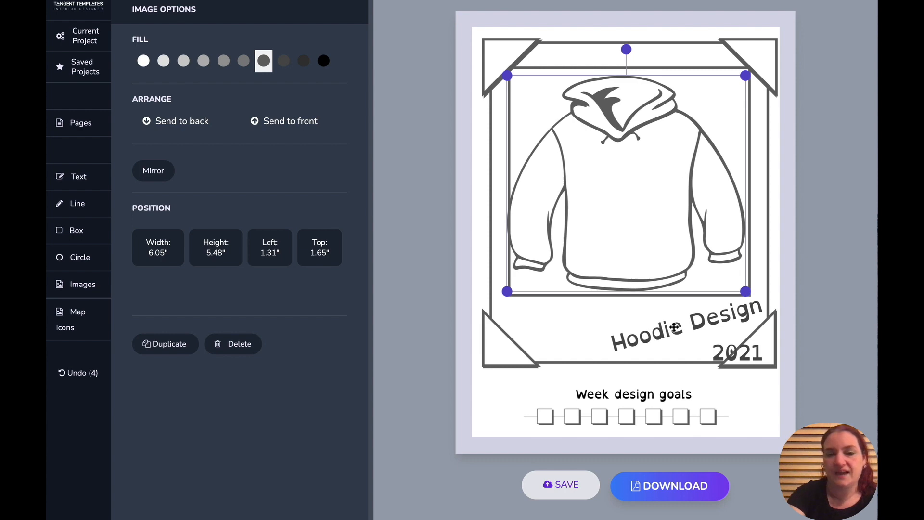
{"action": "left_click_drag", "start_coordinate": [673, 329], "coordinate": [627, 339]}
{"action": "left_click_drag", "start_coordinate": [725, 356], "coordinate": [684, 353]}
{"action": "left_click", "coordinate": [776, 406]}
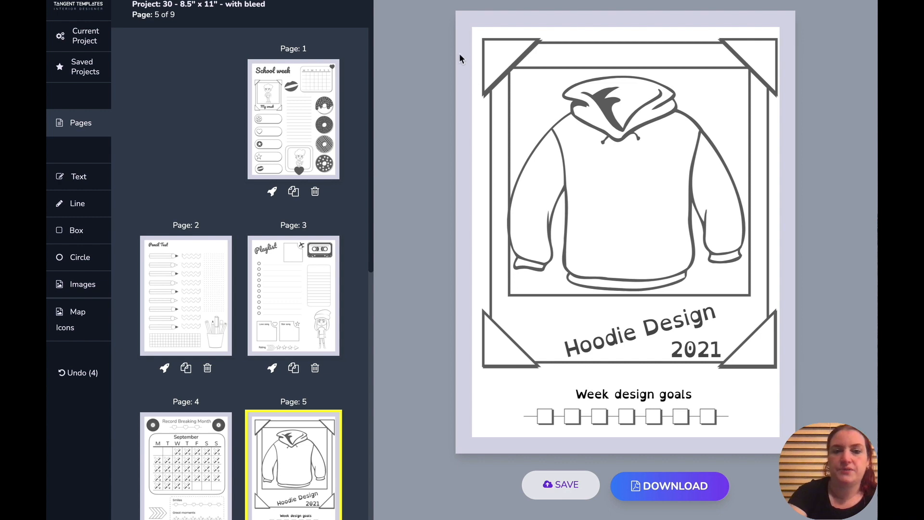
Step: Shift the framed hoodie group to about 0.60" left and 0.67" top, and nudge the Week design goals heading up
{"action": "left_click_drag", "start_coordinate": [474, 35], "coordinate": [760, 352]}
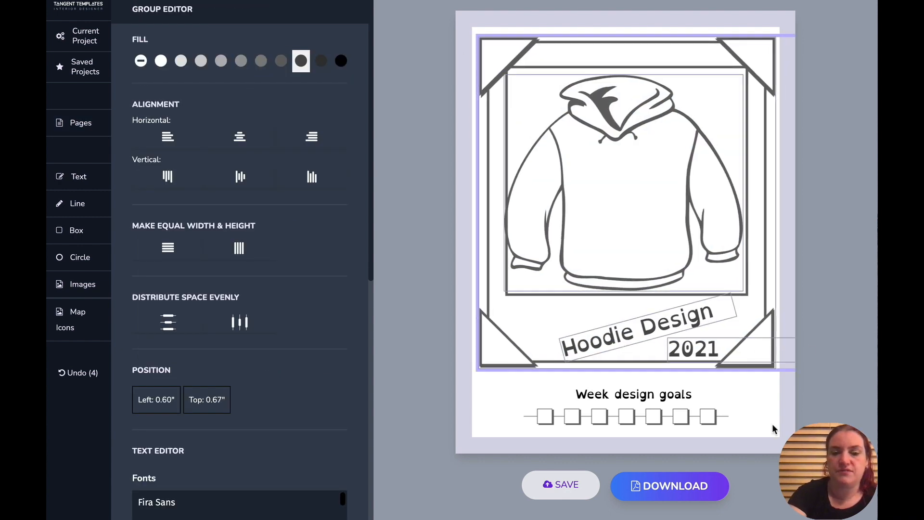
{"action": "left_click", "coordinate": [776, 434]}
{"action": "left_click_drag", "start_coordinate": [638, 394], "coordinate": [632, 394]}
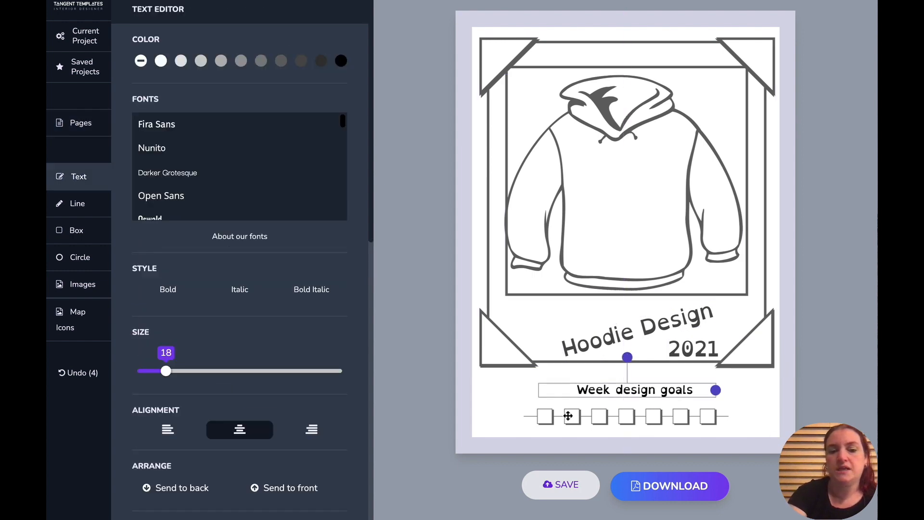
{"action": "left_click", "coordinate": [543, 422]}
{"action": "left_click", "coordinate": [485, 411]}
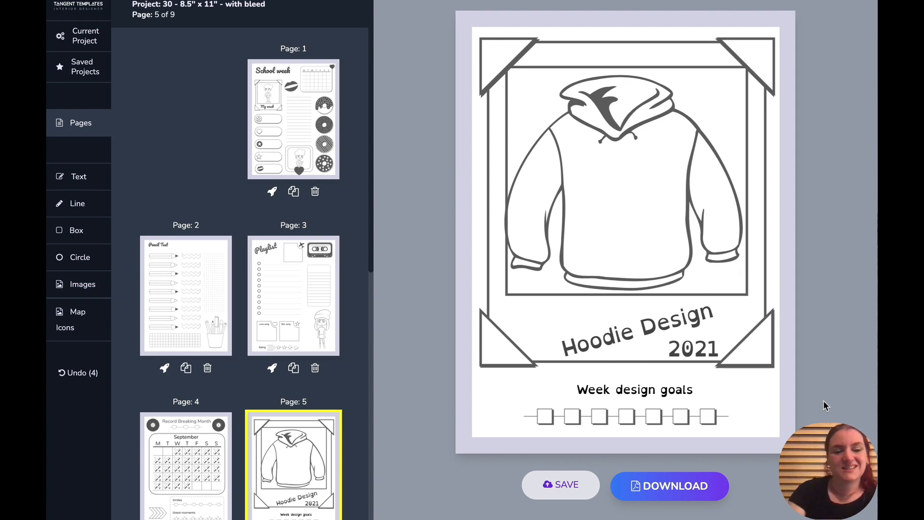
Step: Shrink the hoodie drawing to about 5.85" by 5.30" so it fits inside the inner frame
{"action": "scroll", "coordinate": [156, 297], "scroll_direction": "down", "scroll_amount": 8}
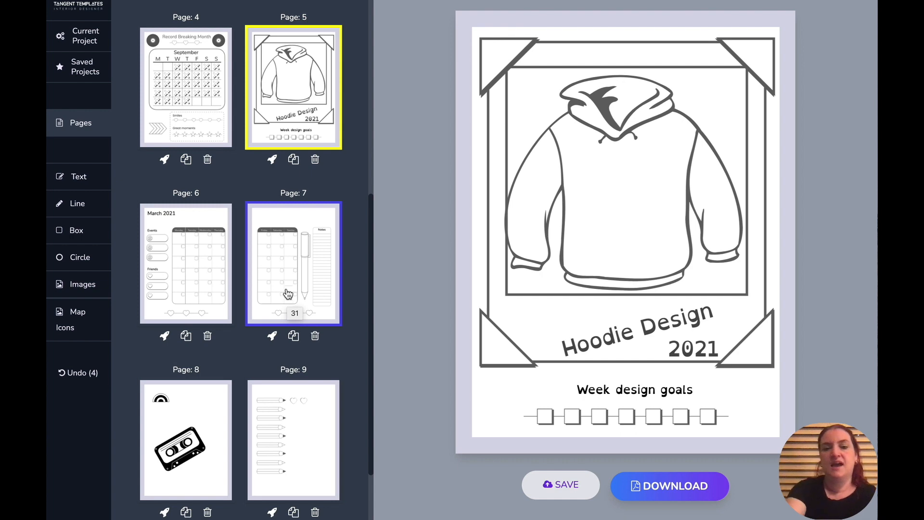
{"action": "left_click", "coordinate": [575, 184]}
{"action": "left_click_drag", "start_coordinate": [505, 290], "coordinate": [512, 283]}
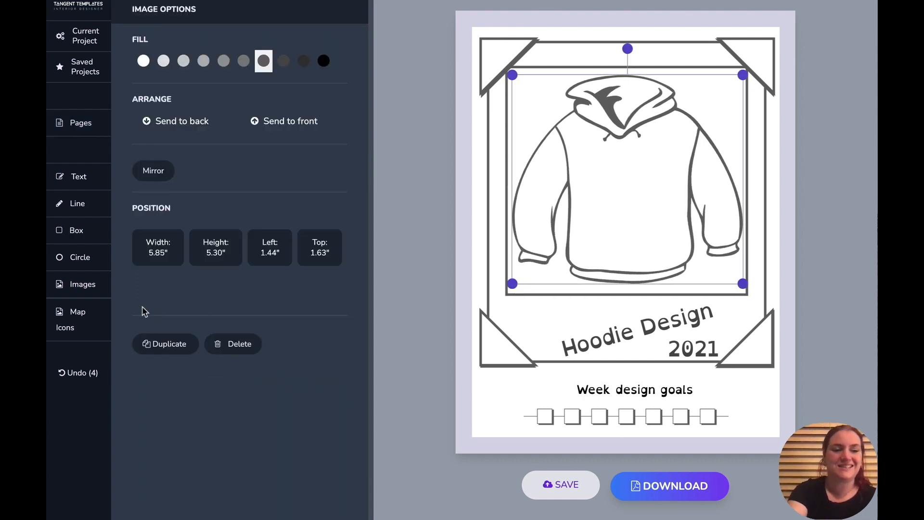
Step: Add one blank page at the end of the project, after the pencil rows page
{"action": "left_click", "coordinate": [82, 136]}
{"action": "left_click", "coordinate": [307, 131]}
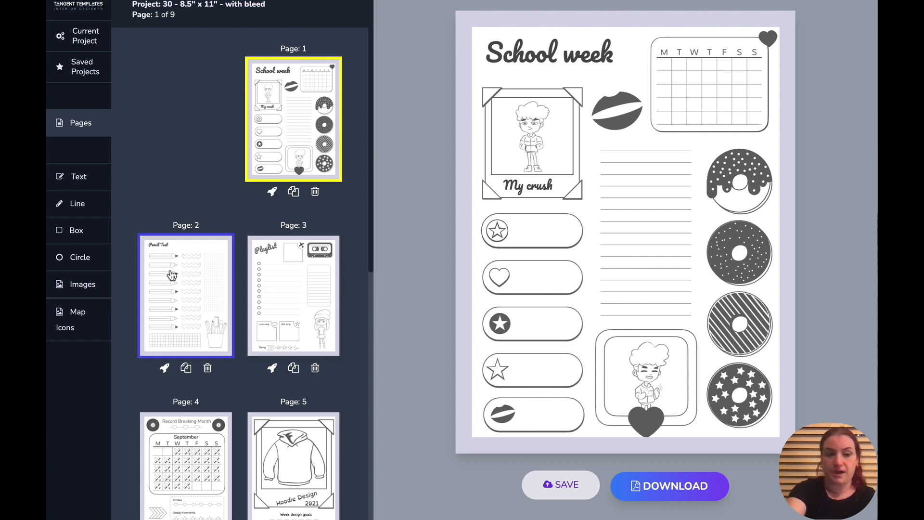
{"action": "scroll", "coordinate": [262, 297], "scroll_direction": "down", "scroll_amount": 10}
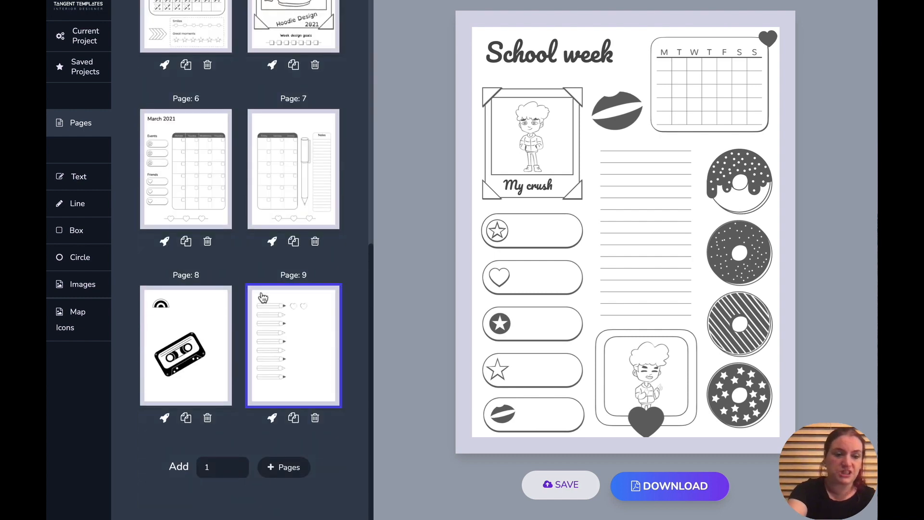
{"action": "left_click", "coordinate": [287, 469]}
{"action": "left_click", "coordinate": [287, 161]}
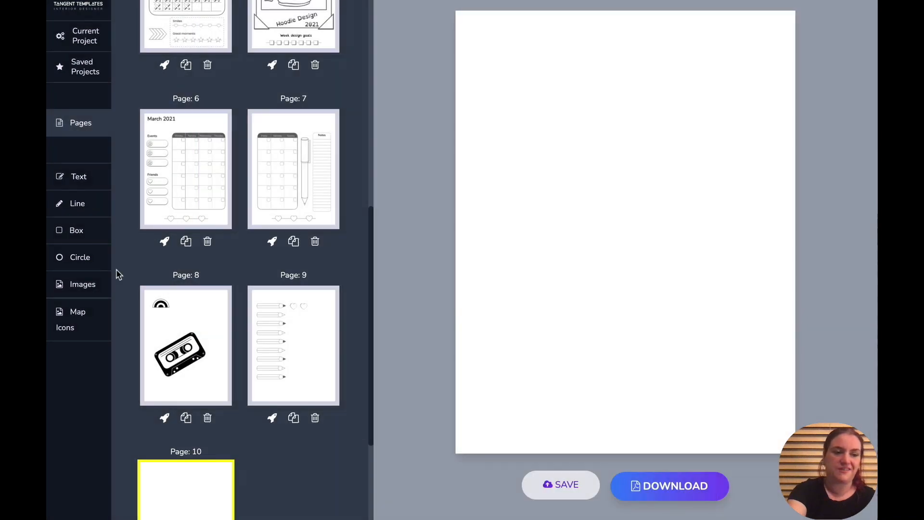
Step: Browse the Candy and Journal Elements image categories for designs to use on the blank page
{"action": "left_click", "coordinate": [87, 291]}
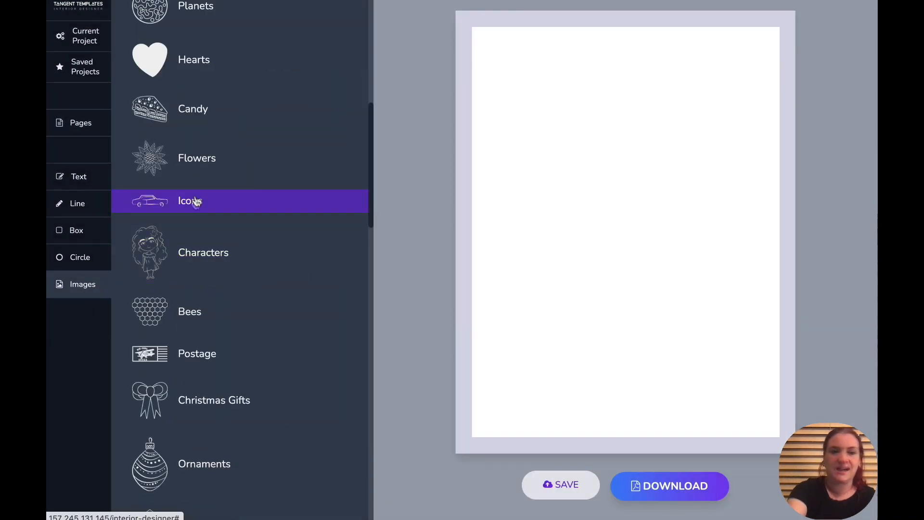
{"action": "left_click", "coordinate": [207, 120]}
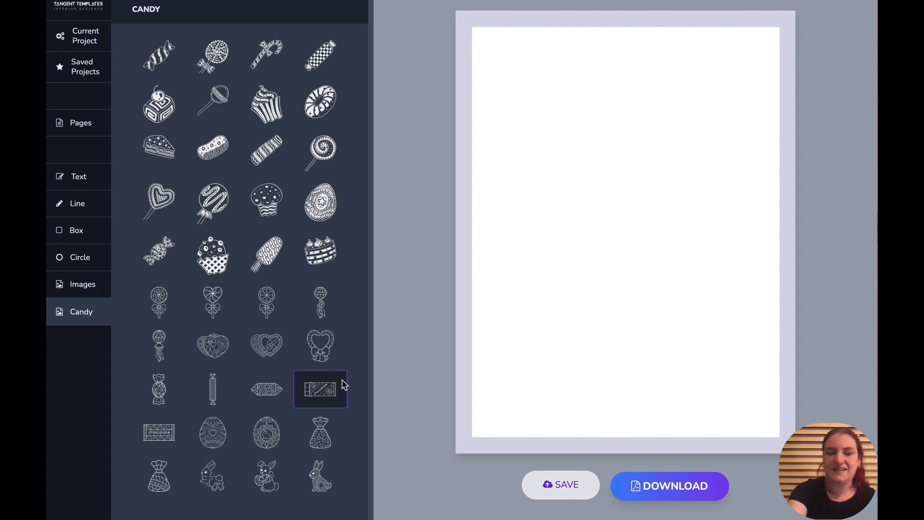
{"action": "left_click", "coordinate": [82, 284]}
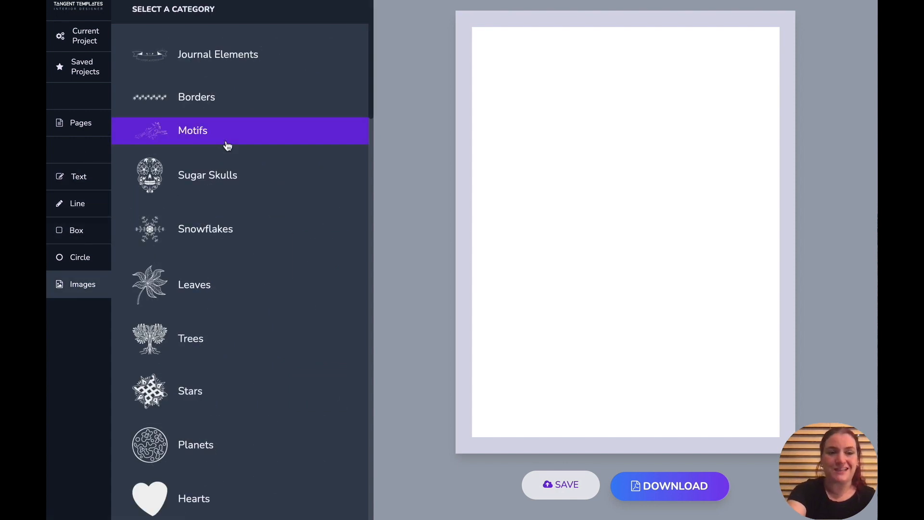
{"action": "left_click", "coordinate": [254, 68]}
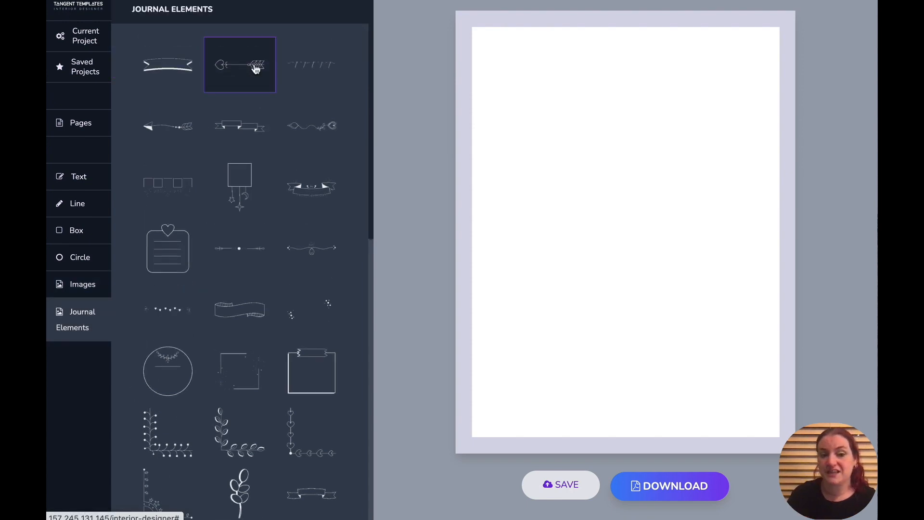
Step: Add the star-and-leaf corner border, rotate it a quarter turn, and fit it at about 3.84" square into the page's upper-left corner
{"action": "scroll", "coordinate": [181, 196], "scroll_direction": "down", "scroll_amount": 12}
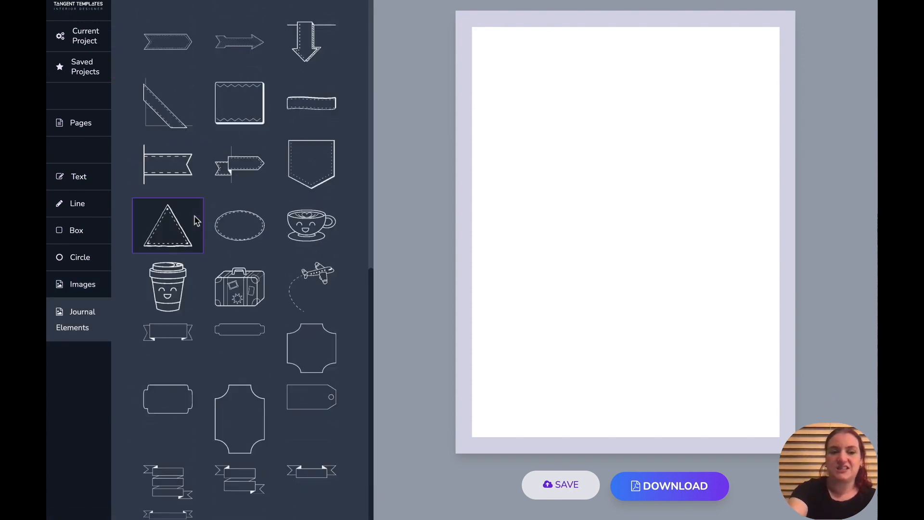
{"action": "scroll", "coordinate": [303, 238], "scroll_direction": "up", "scroll_amount": 8}
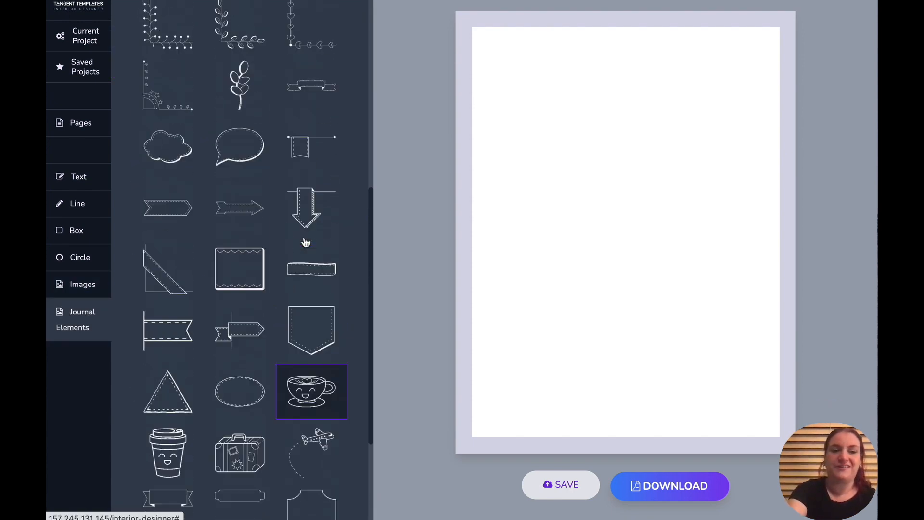
{"action": "left_click", "coordinate": [192, 294]}
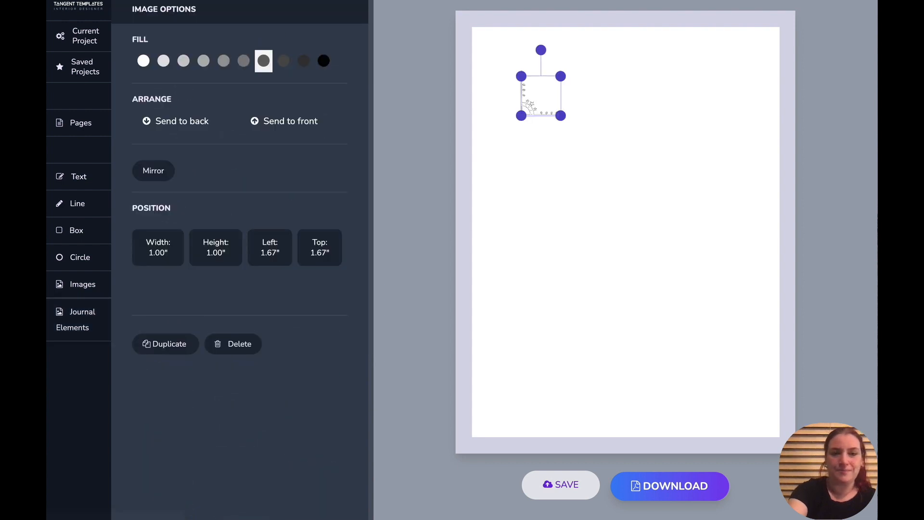
{"action": "left_click_drag", "start_coordinate": [539, 52], "coordinate": [610, 103]}
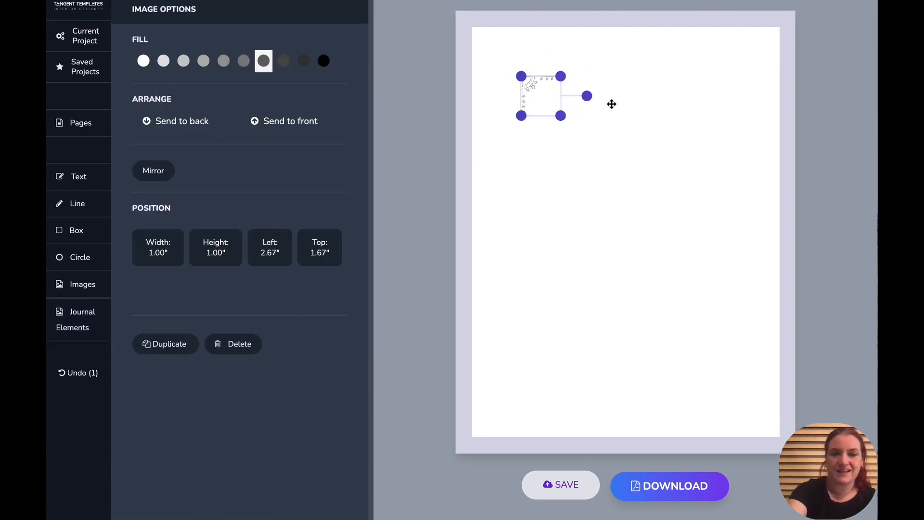
{"action": "left_click_drag", "start_coordinate": [564, 120], "coordinate": [674, 230]}
{"action": "left_click_drag", "start_coordinate": [562, 114], "coordinate": [518, 67]}
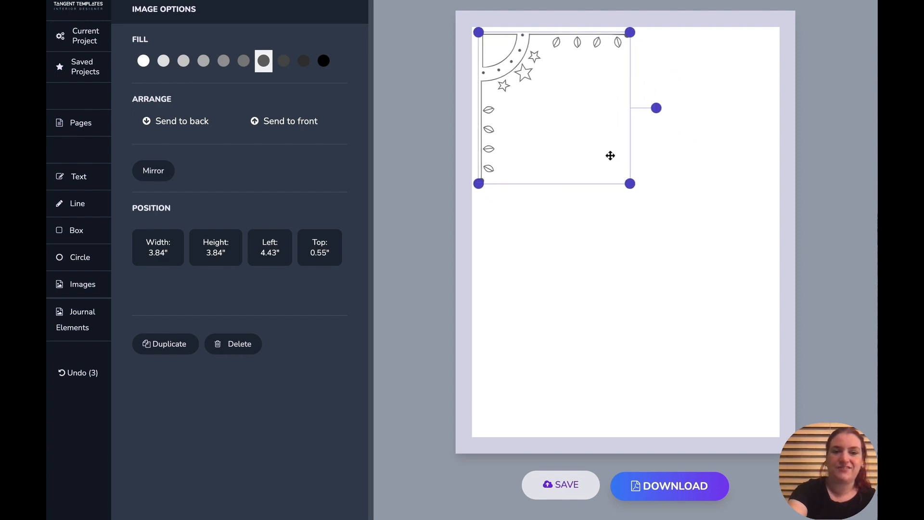
{"action": "left_click", "coordinate": [675, 185]}
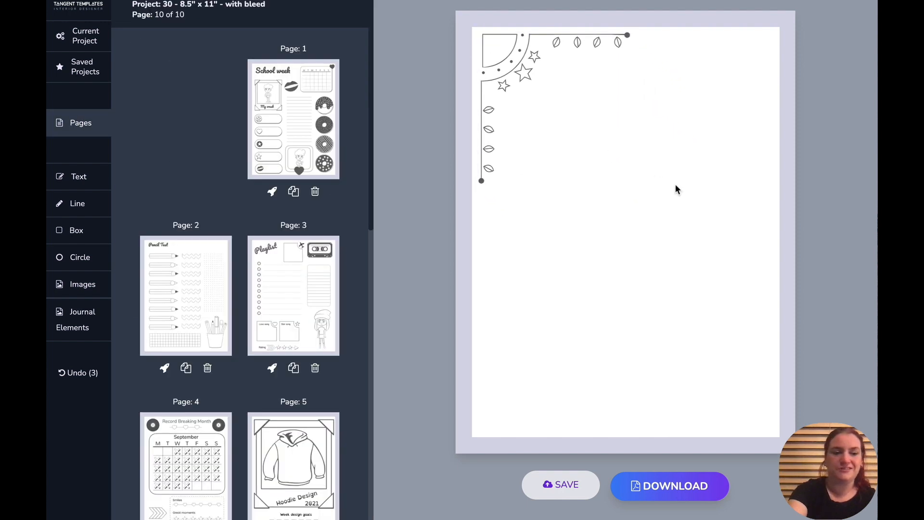
Step: Duplicate the corner border, then mirror and rotate the copy to fit the page's upper-right corner, level with the original
{"action": "left_click", "coordinate": [503, 90]}
{"action": "key", "text": "ctrl+v"}
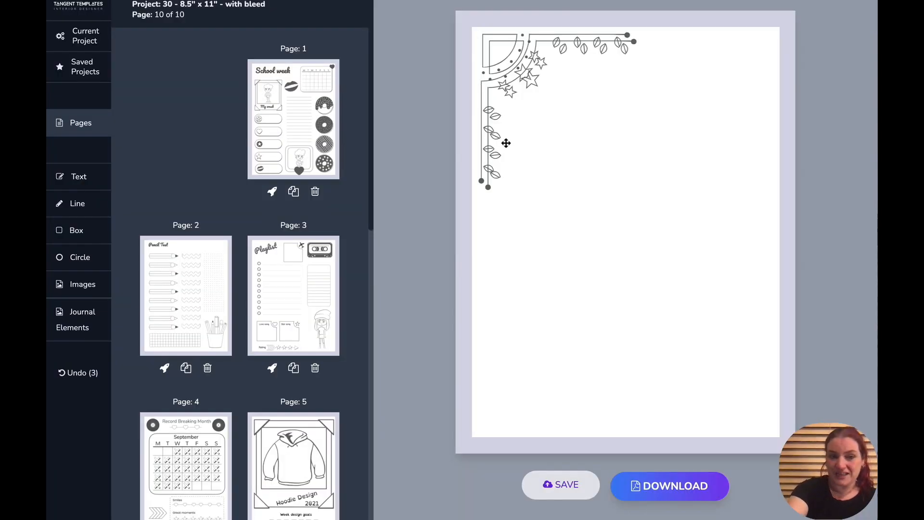
{"action": "left_click", "coordinate": [493, 151]}
{"action": "left_click", "coordinate": [164, 180]}
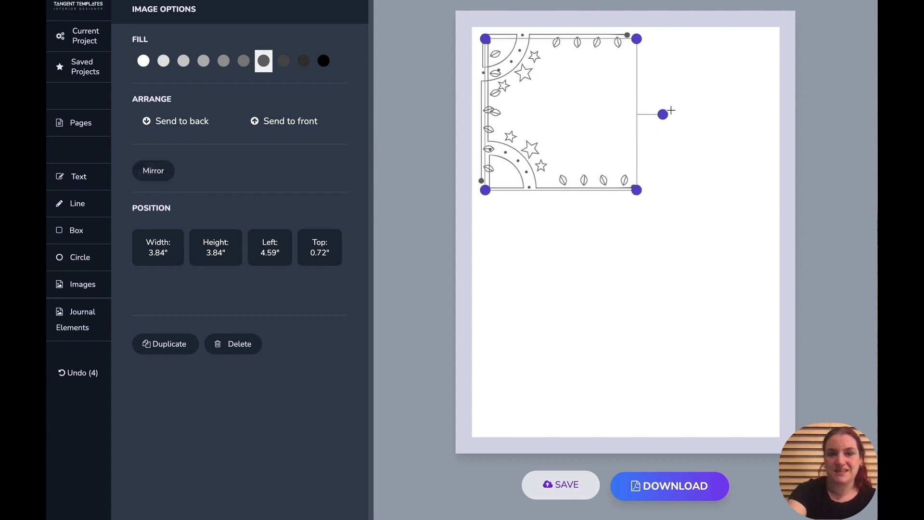
{"action": "left_click_drag", "start_coordinate": [662, 115], "coordinate": [513, 108]}
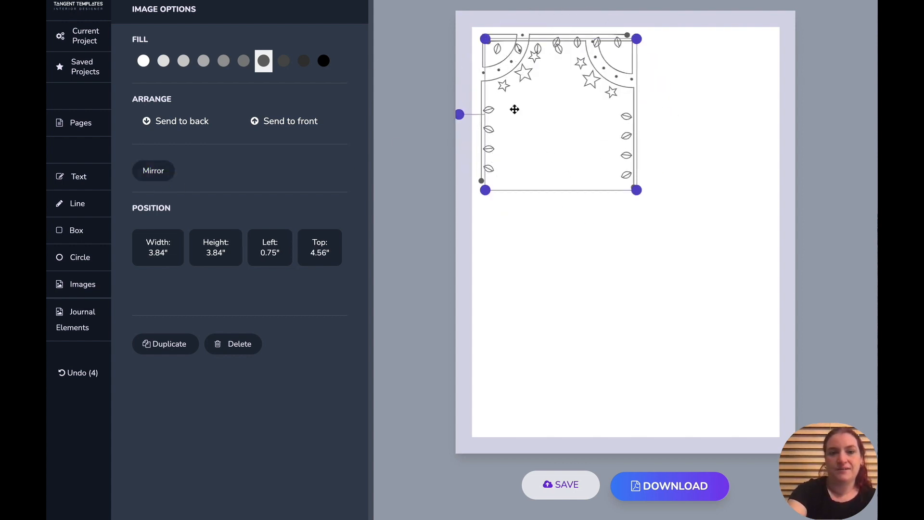
{"action": "left_click_drag", "start_coordinate": [561, 51], "coordinate": [699, 45]}
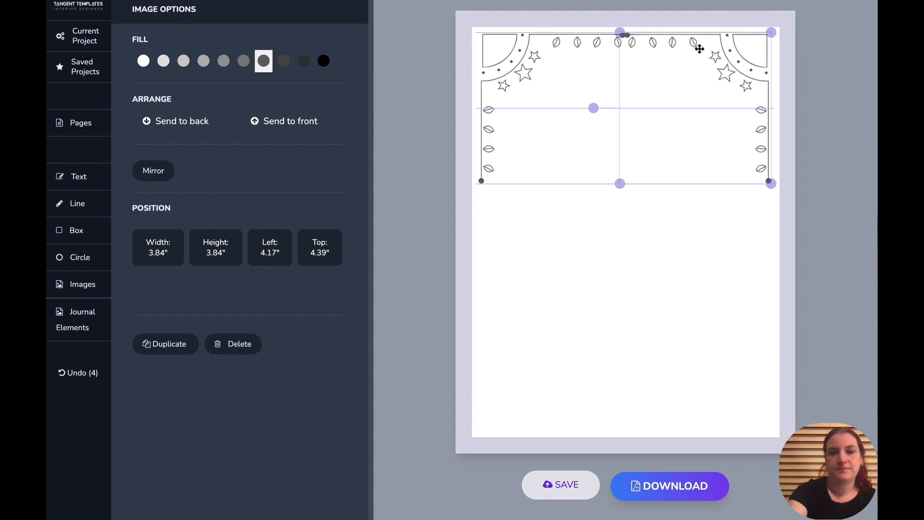
Step: Shrink both corner borders towards their page corners, leaving a gap between them along the top edge
{"action": "left_click_drag", "start_coordinate": [617, 185], "coordinate": [669, 158]}
{"action": "left_click", "coordinate": [497, 109]}
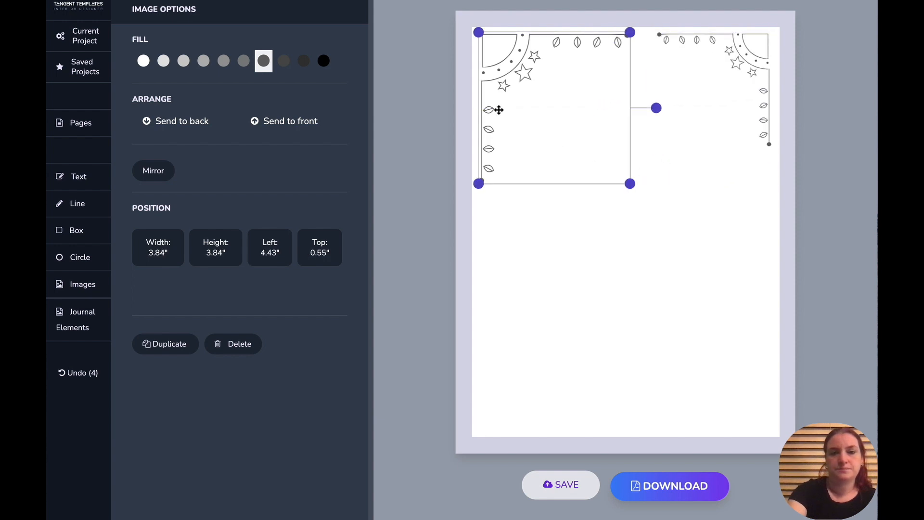
{"action": "left_click_drag", "start_coordinate": [624, 186], "coordinate": [602, 161]}
{"action": "left_click", "coordinate": [660, 210]}
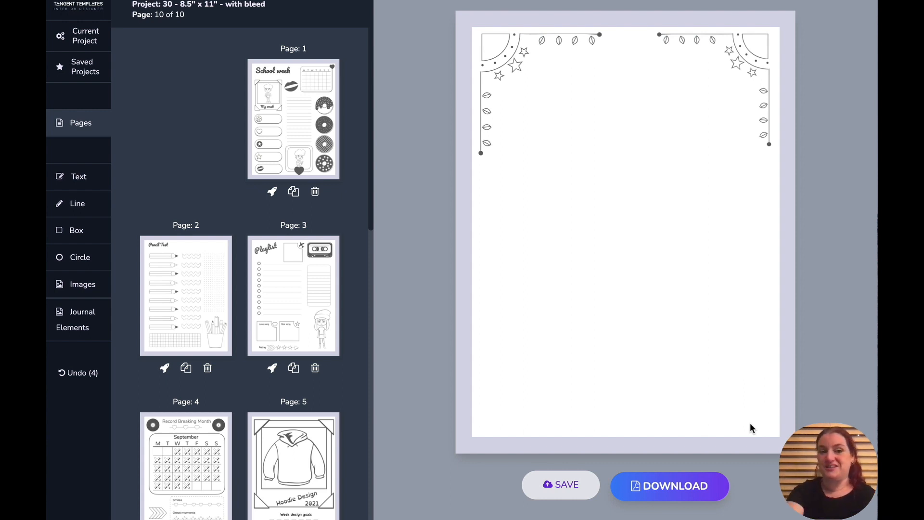
Step: Open page 6, the March 2021 planner page, from the project's page overview
{"action": "scroll", "coordinate": [272, 249], "scroll_direction": "down", "scroll_amount": 10}
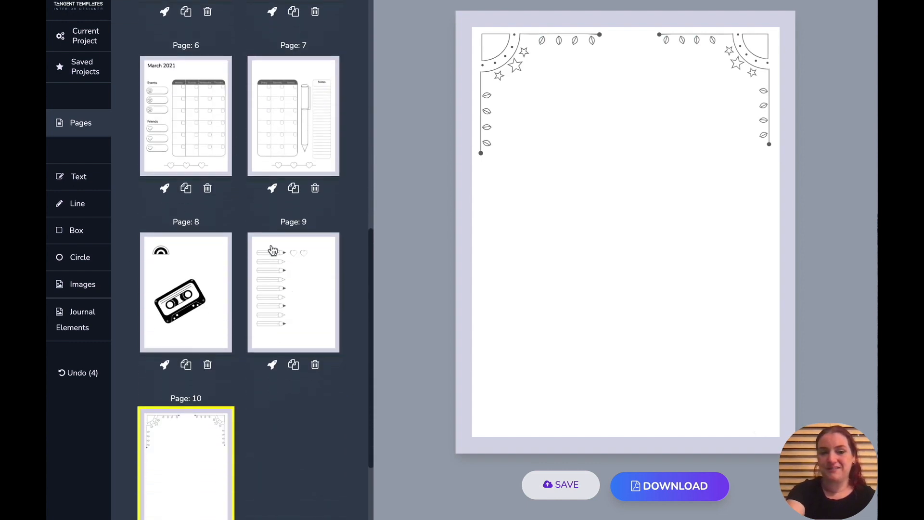
{"action": "scroll", "coordinate": [269, 250], "scroll_direction": "up", "scroll_amount": 7}
{"action": "left_click", "coordinate": [208, 393]}
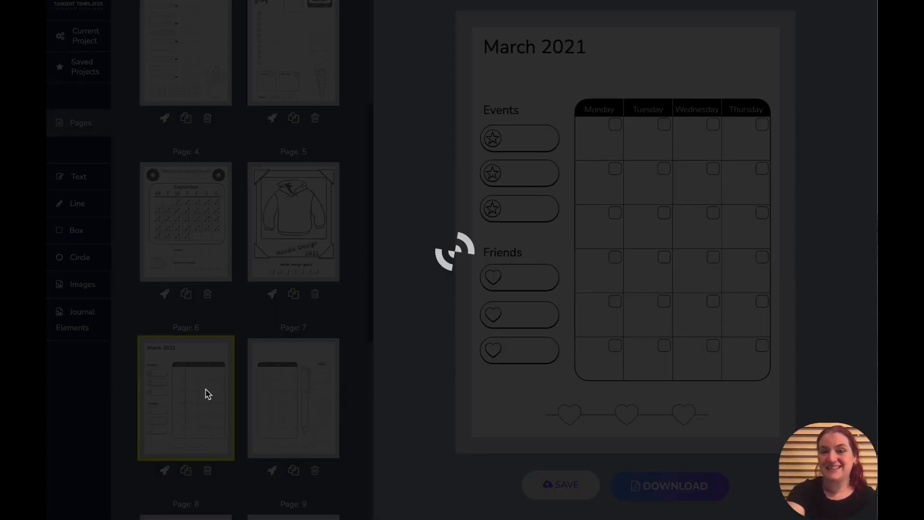